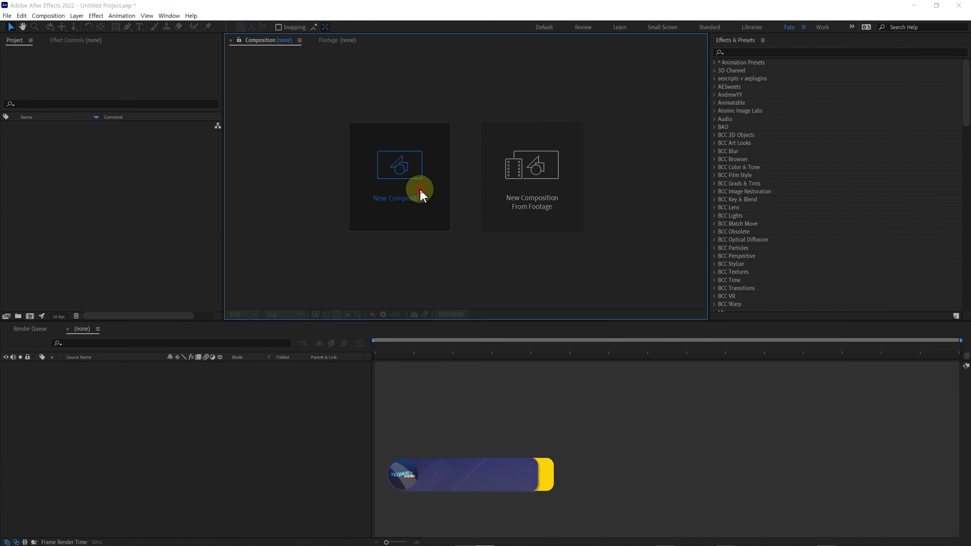
Step: Create the HDTV 1080 composition named Layer Sculptor and import Image.png
click(420, 193)
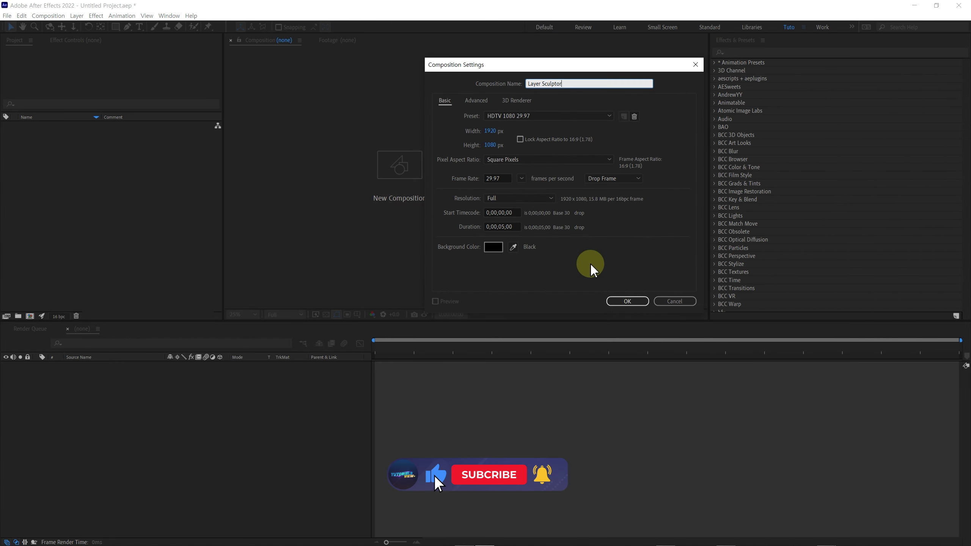
click(627, 301)
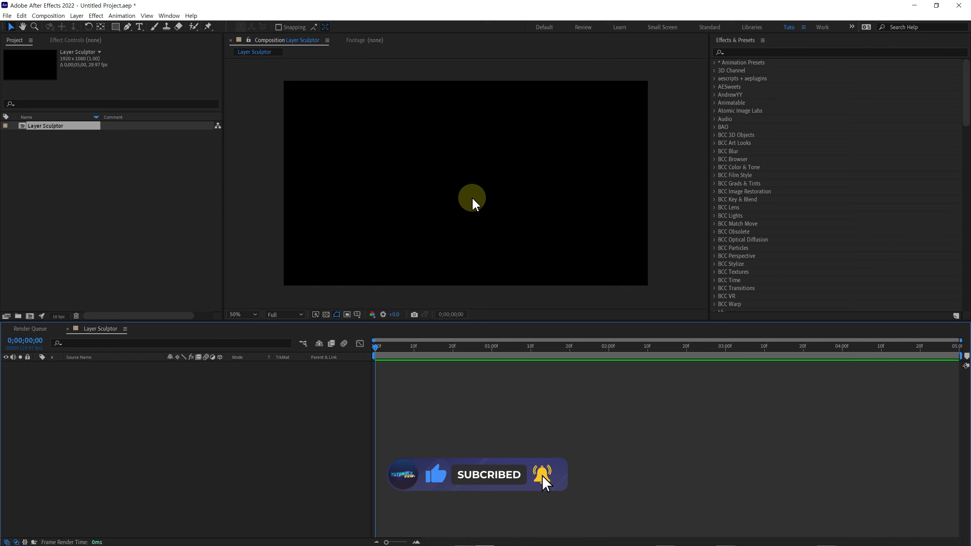
double_click(114, 195)
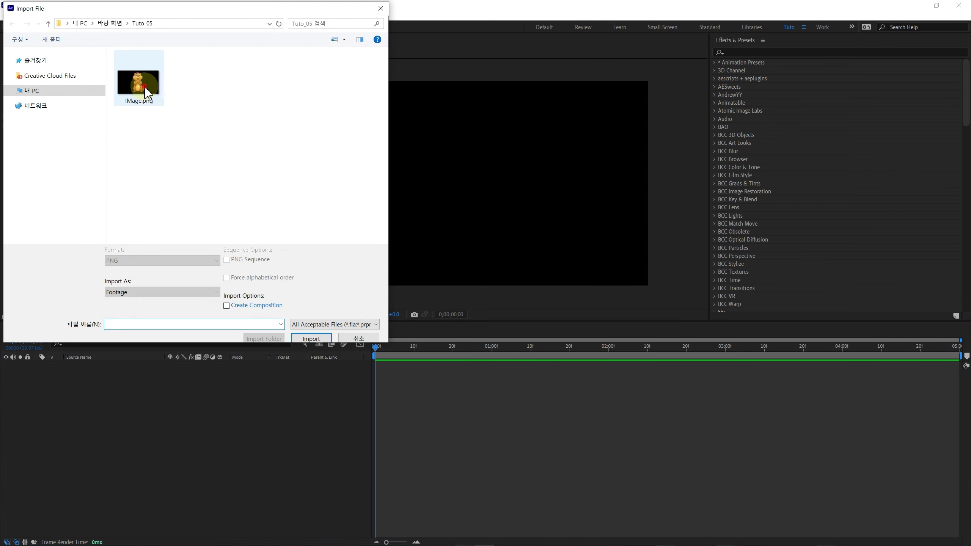
double_click(147, 92)
Step: Place the beaver Image.png in the composition and align it with the frame
drag(161, 398, 161, 398)
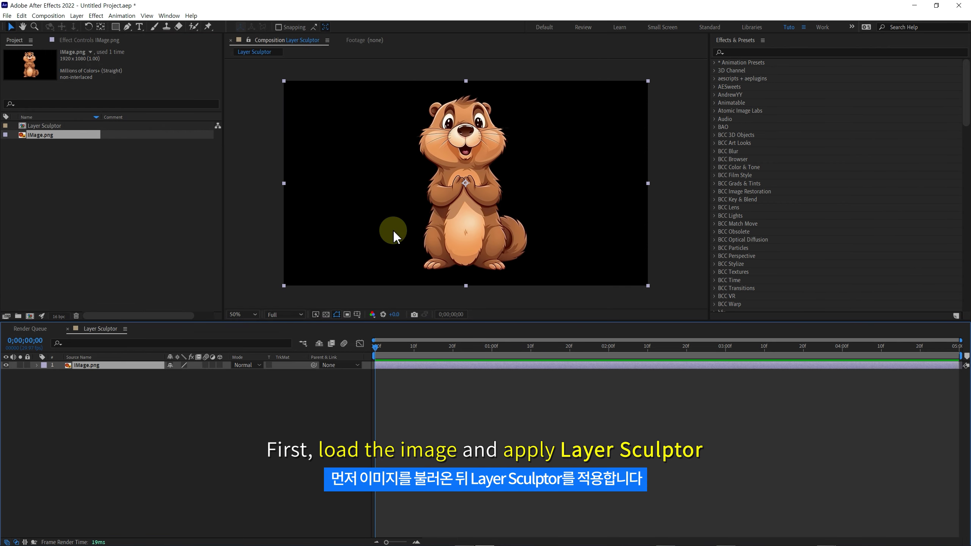
drag(436, 191, 442, 166)
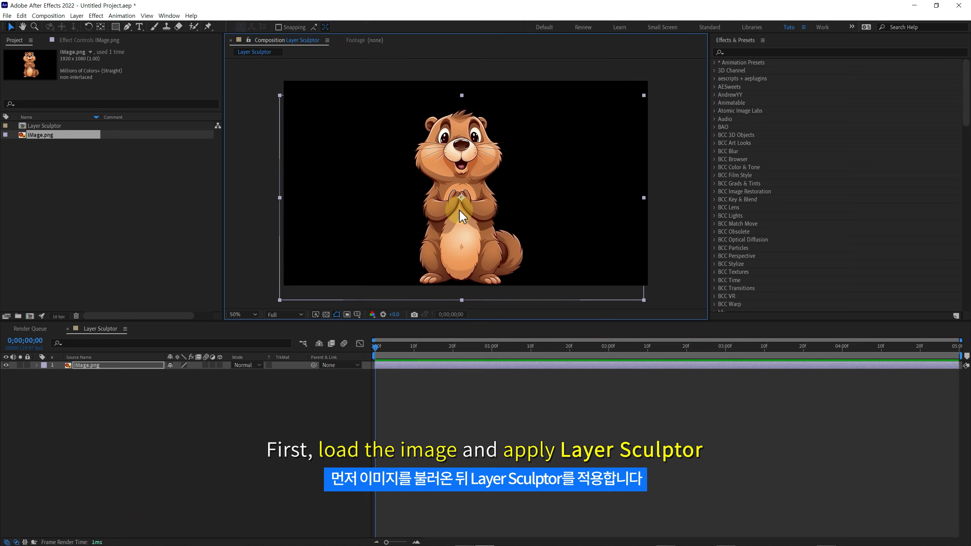
double_click(326, 314)
double_click(326, 315)
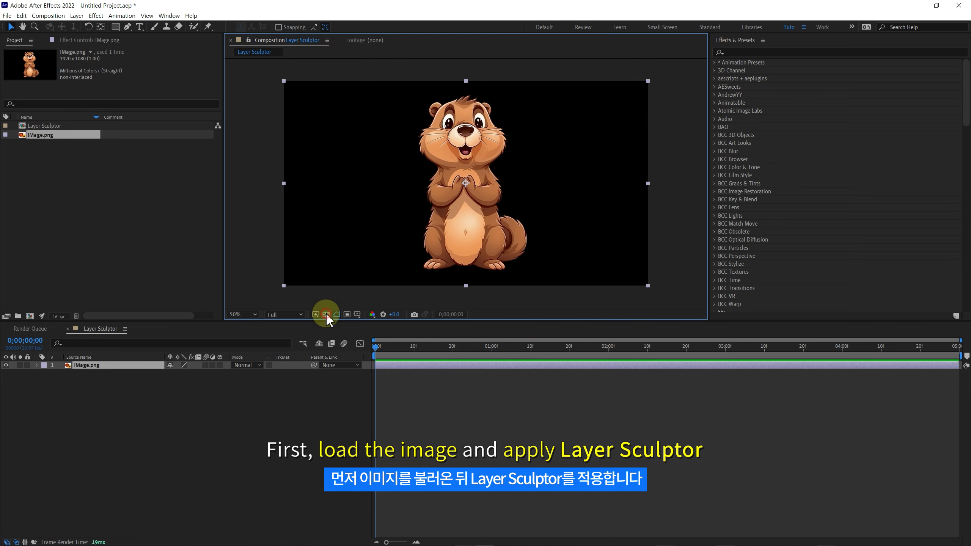
click(326, 314)
click(326, 314)
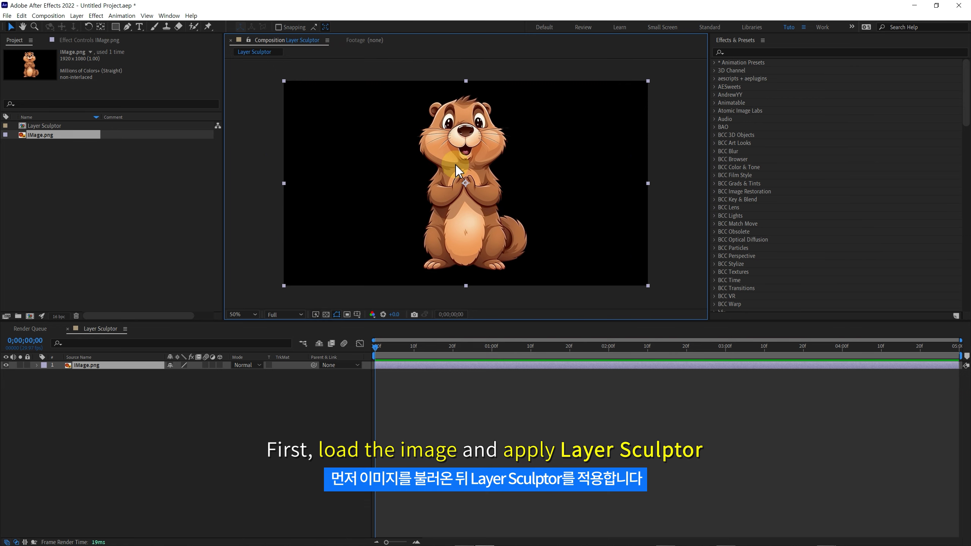
Step: Find Layer Sculptor in Effects & Presets and apply it to Image.png, leaving Mask 1 at None
click(738, 52)
text(Layer Sculptor)
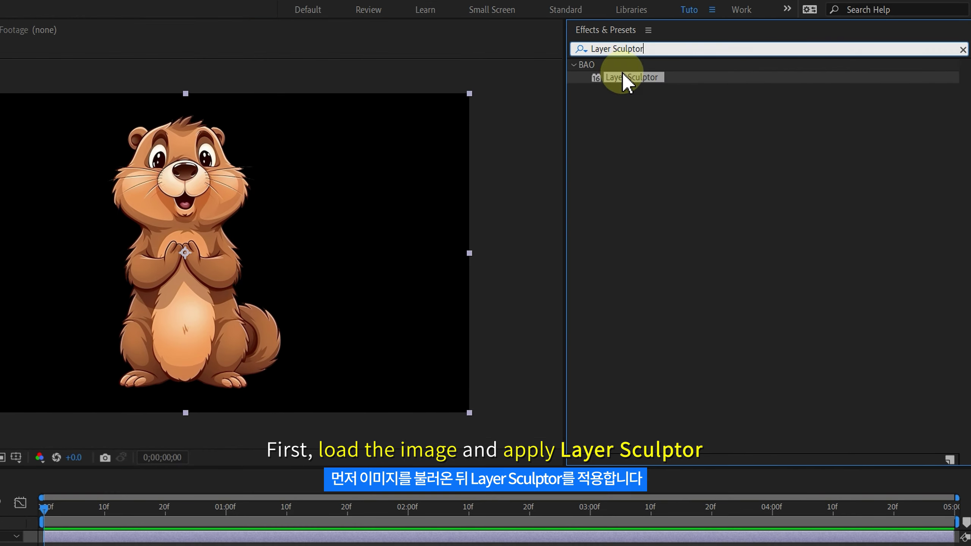
click(614, 77)
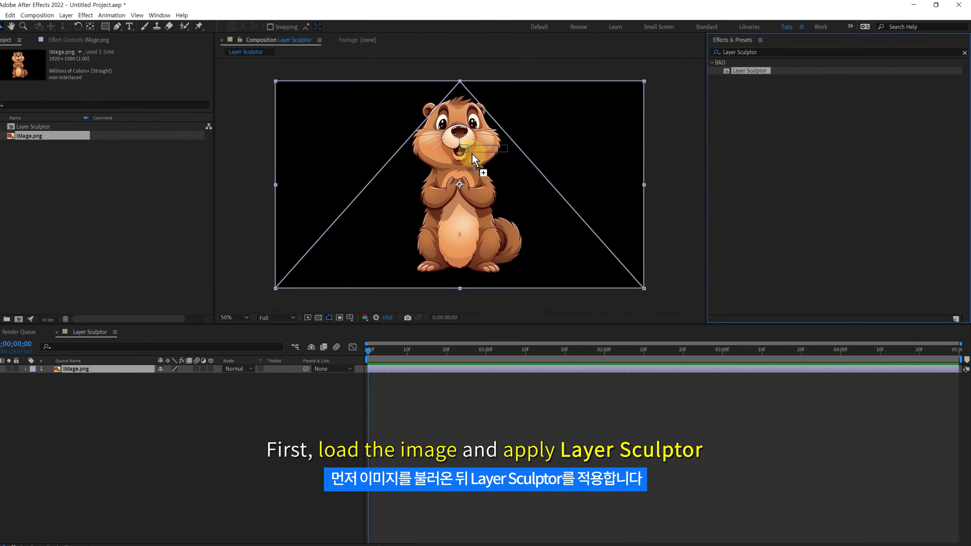
drag(628, 79, 363, 364)
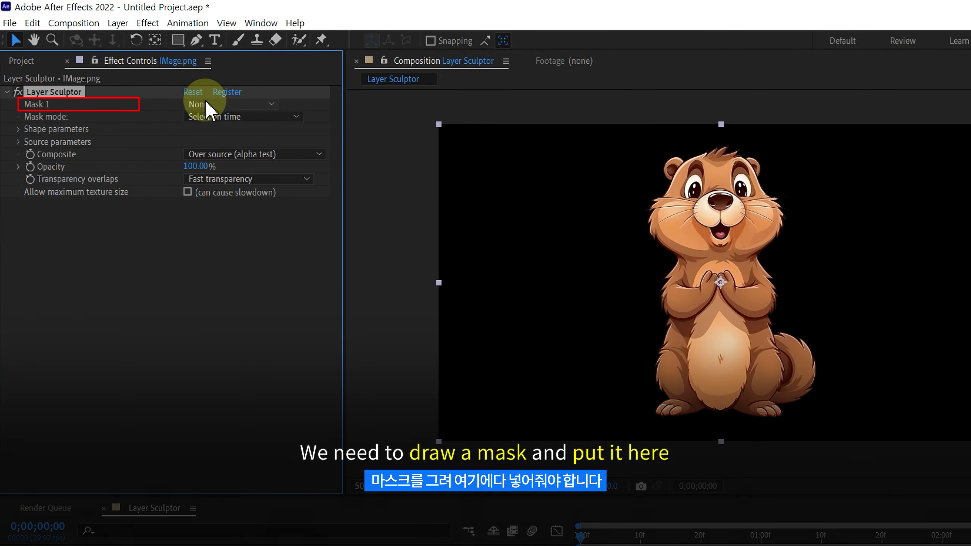
click(206, 119)
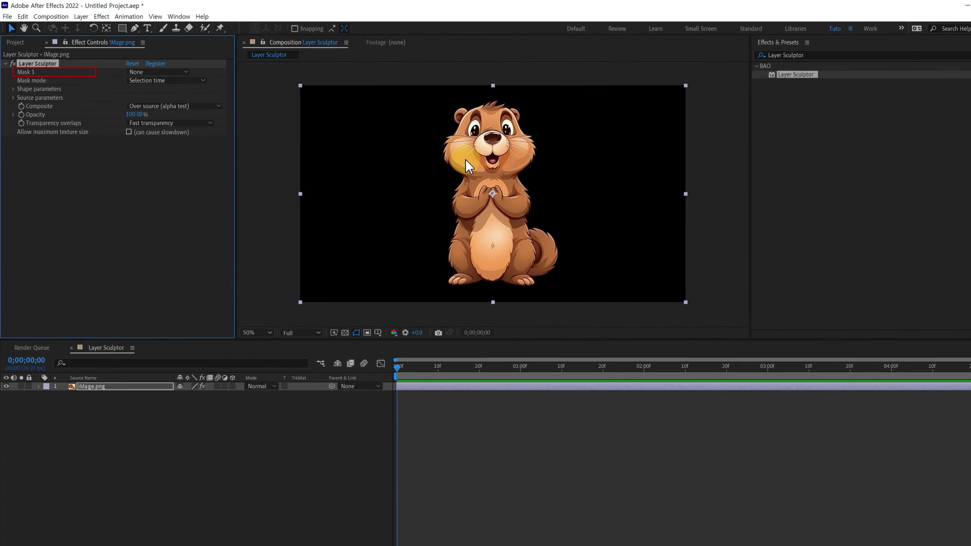
scroll(467, 157, up, 4)
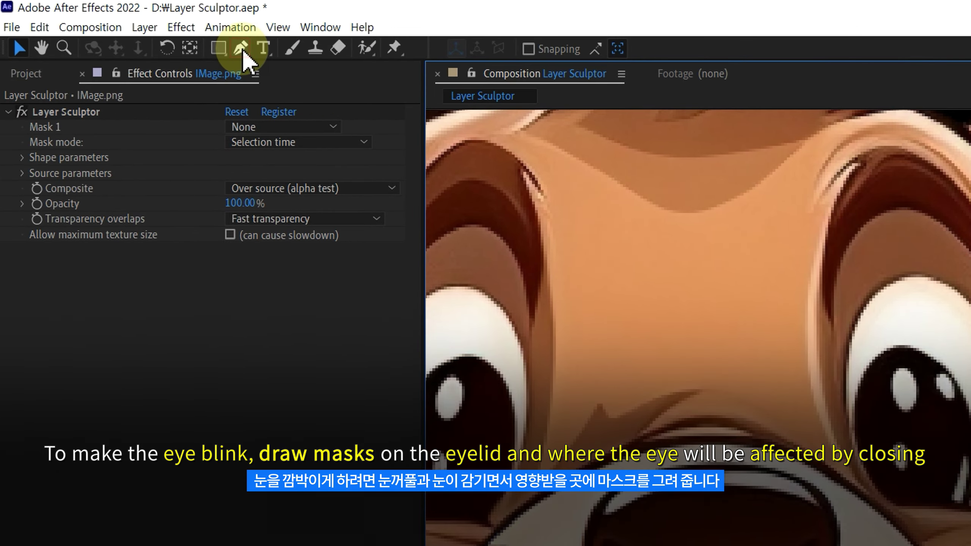
Step: Draw an open curved mask along the right eye's eyelid edge
click(127, 27)
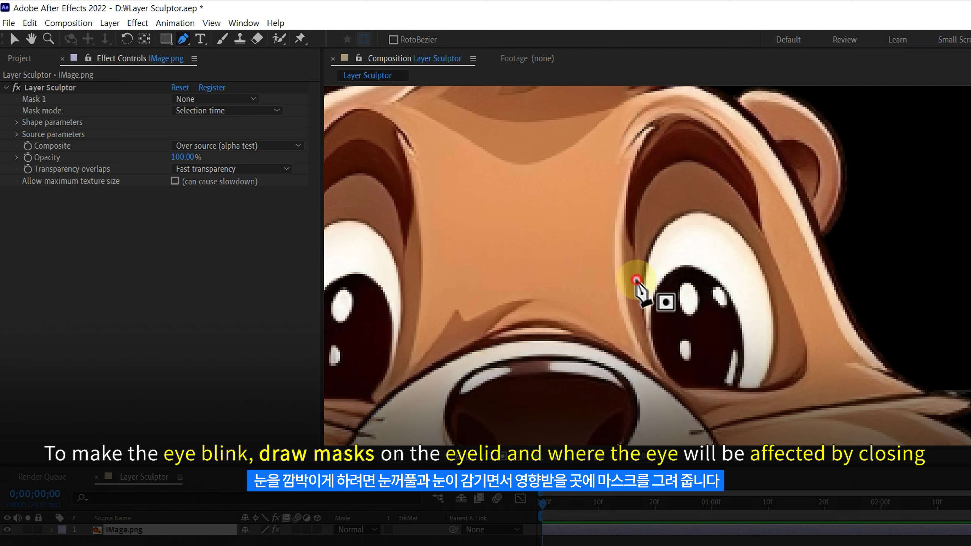
click(637, 280)
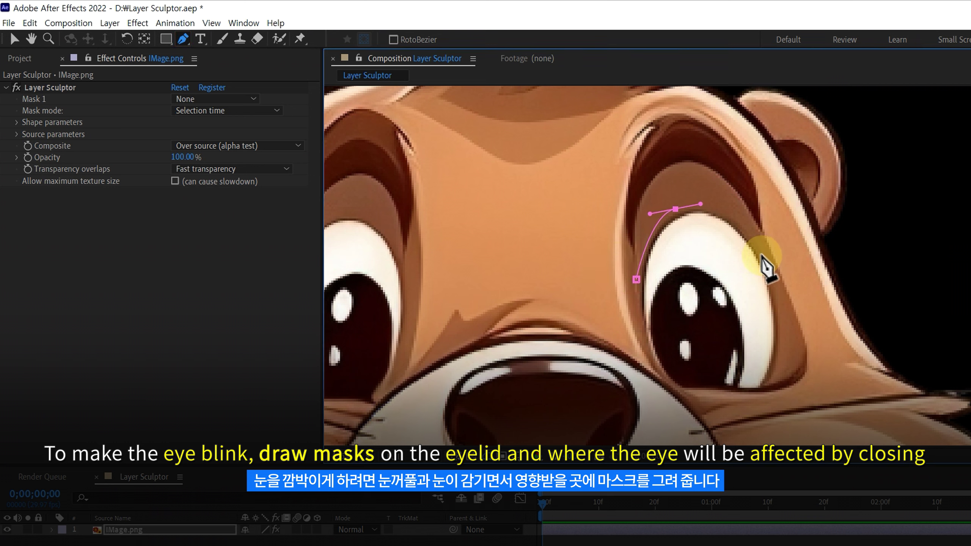
mouse_move(769, 266)
mouse_down()
mouse_move(779, 308)
mouse_move(763, 221)
mouse_up()
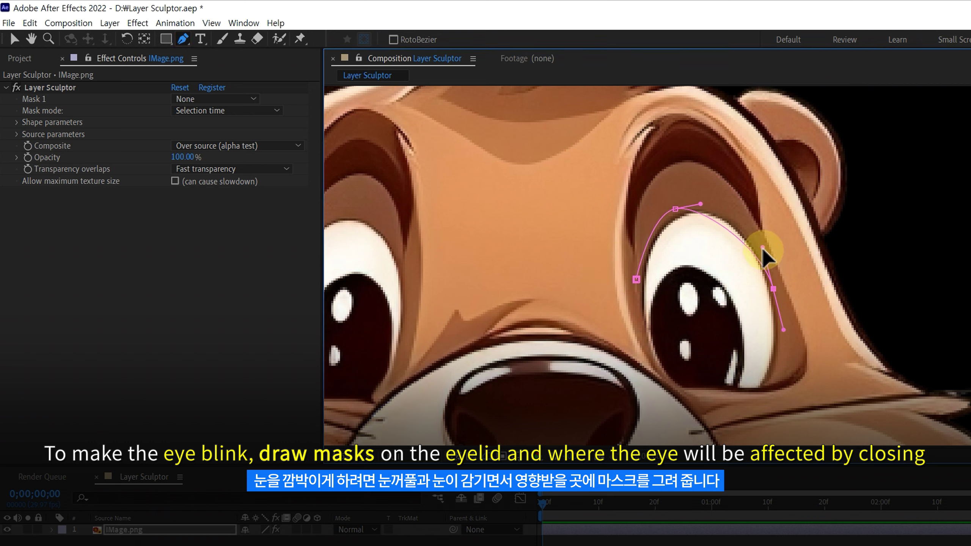
drag(700, 204, 719, 206)
key(v)
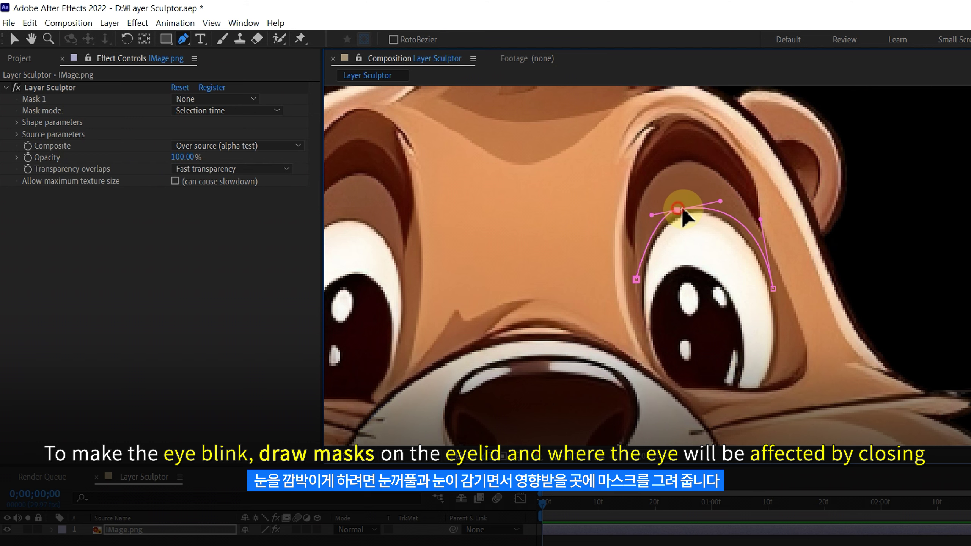
click(674, 211)
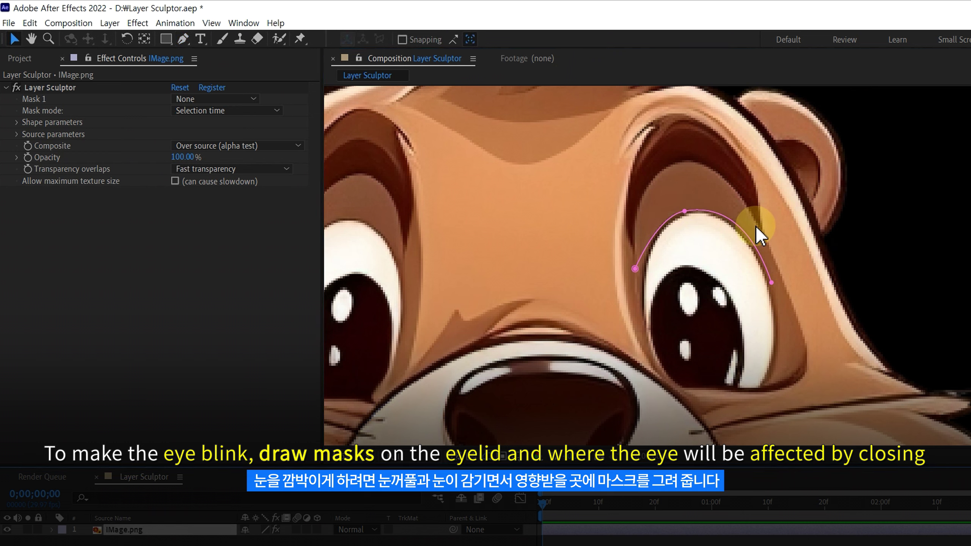
Step: Draw a second open curved mask just above the eyelid
click(184, 38)
click(629, 254)
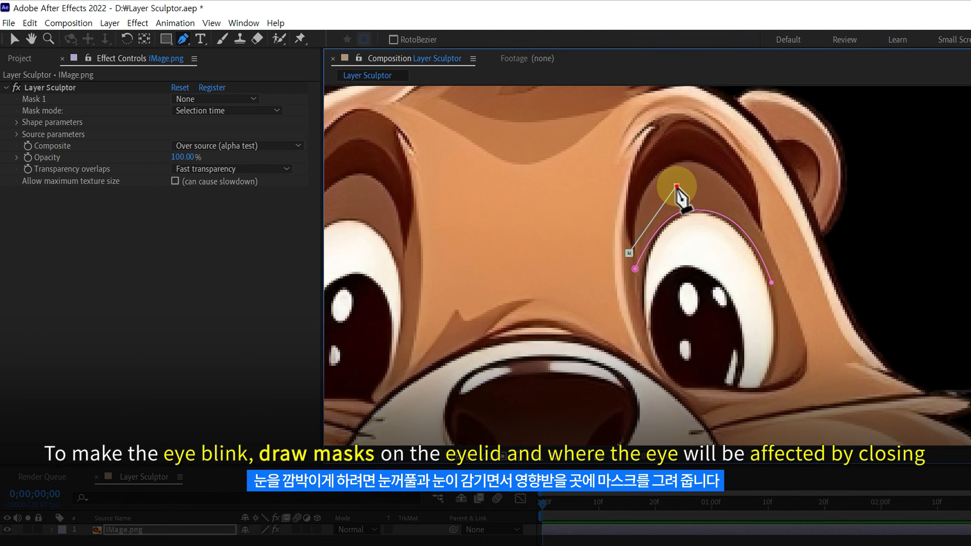
drag(677, 187, 698, 183)
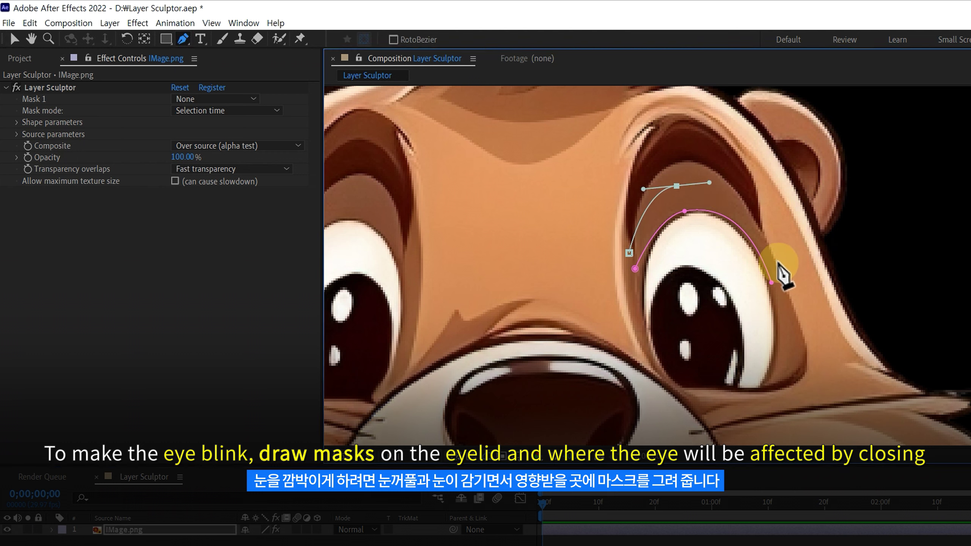
drag(781, 273, 769, 214)
drag(710, 184, 729, 183)
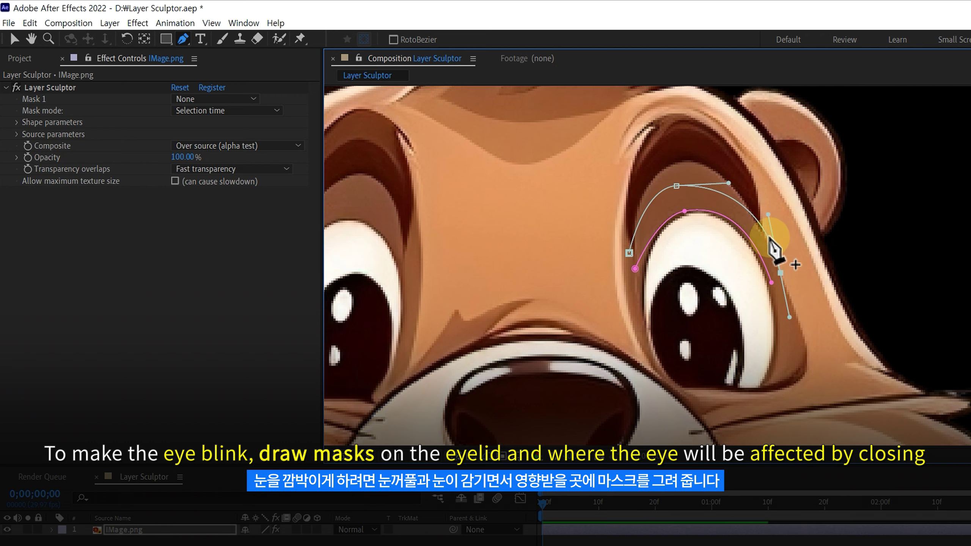
key(v)
click(633, 213)
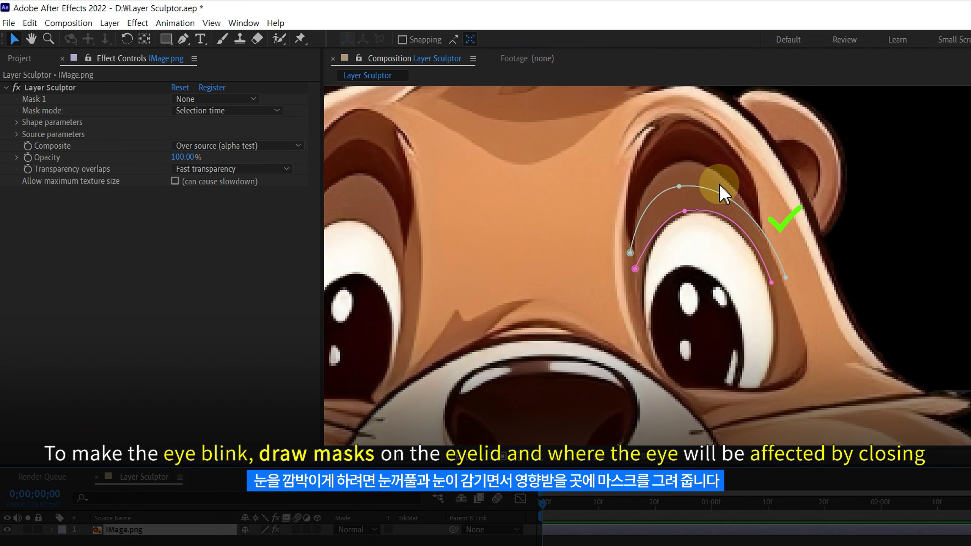
key(h)
drag(660, 179, 696, 203)
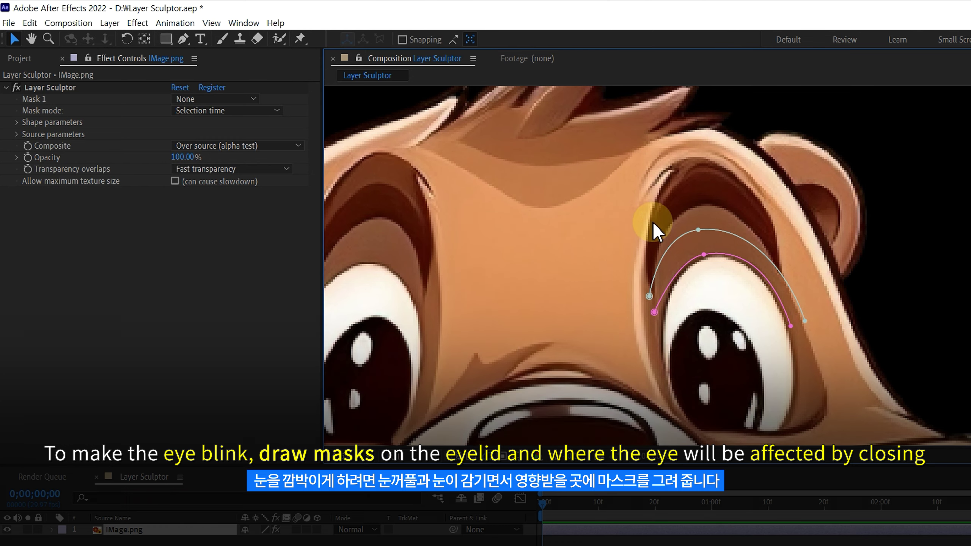
Step: Draw a wide open bezier limit mask arching over the brow above the right eye
click(183, 38)
click(602, 248)
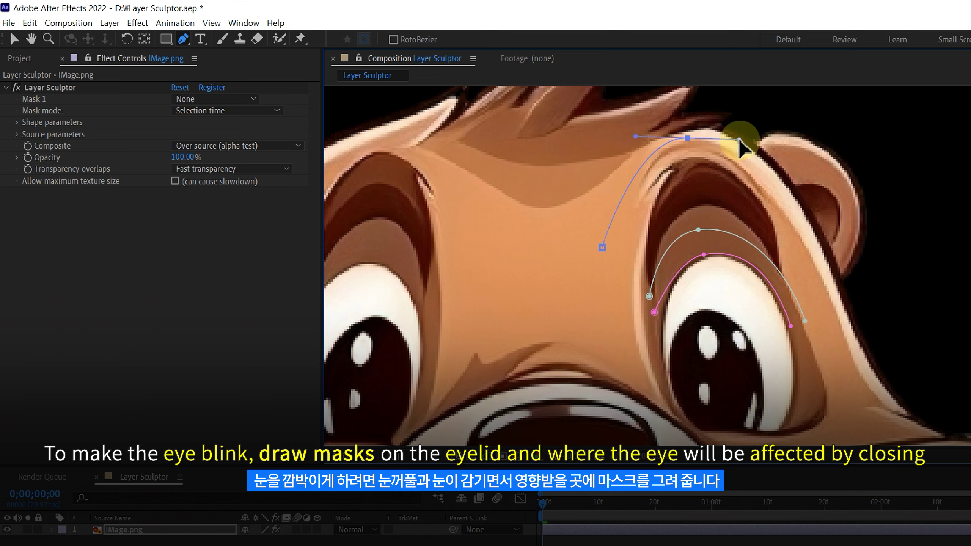
drag(829, 303, 829, 326)
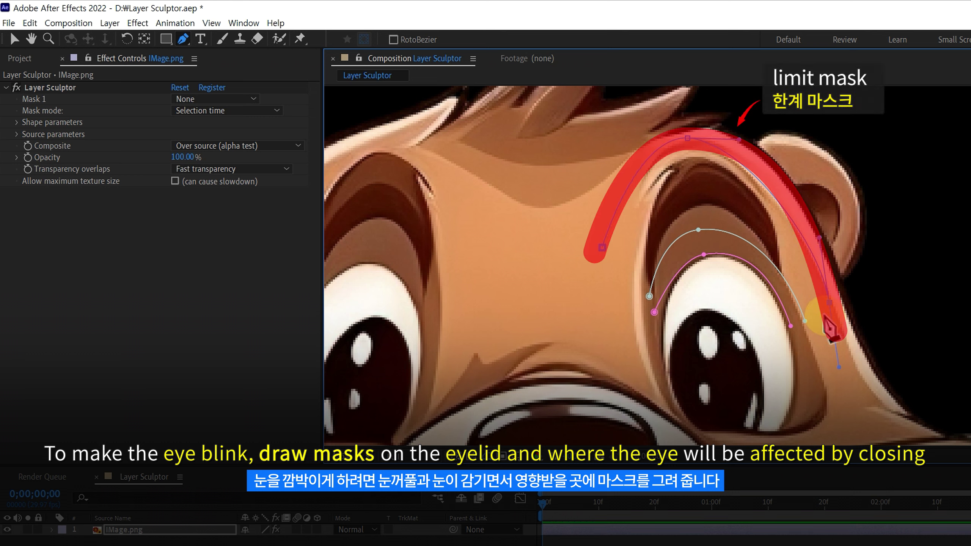
drag(639, 134, 636, 139)
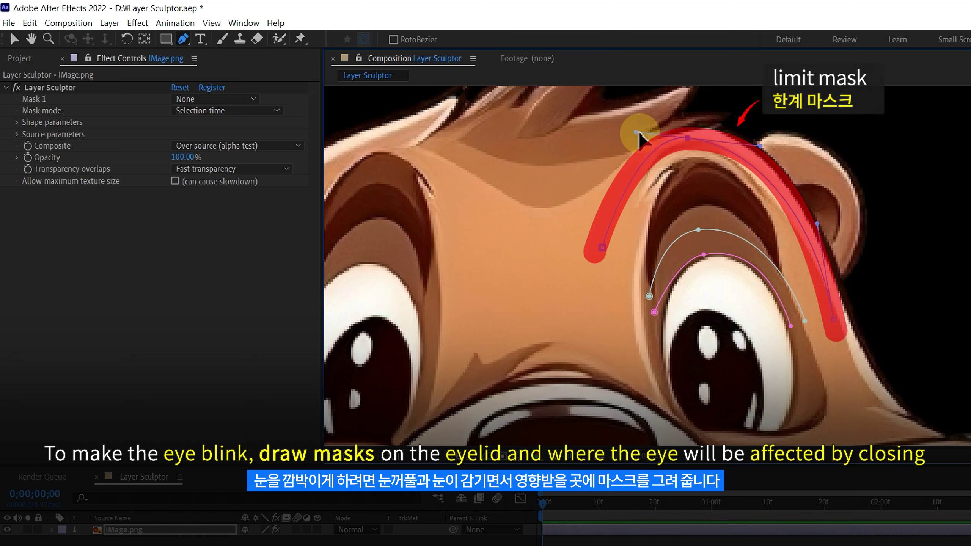
click(686, 138)
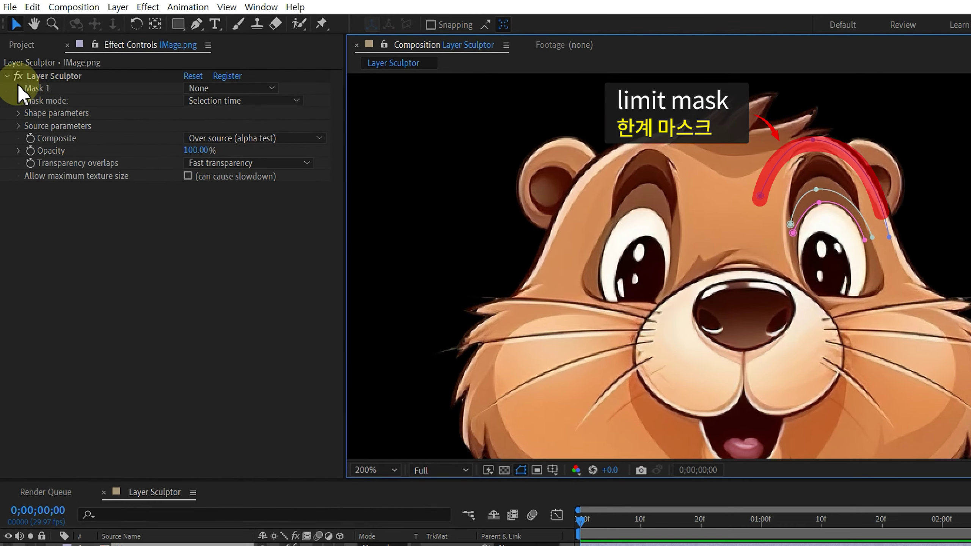
Step: Assign Mask 1, Mask 2 and Mask 3 to Layer Sculptor's first three mask slots
click(54, 76)
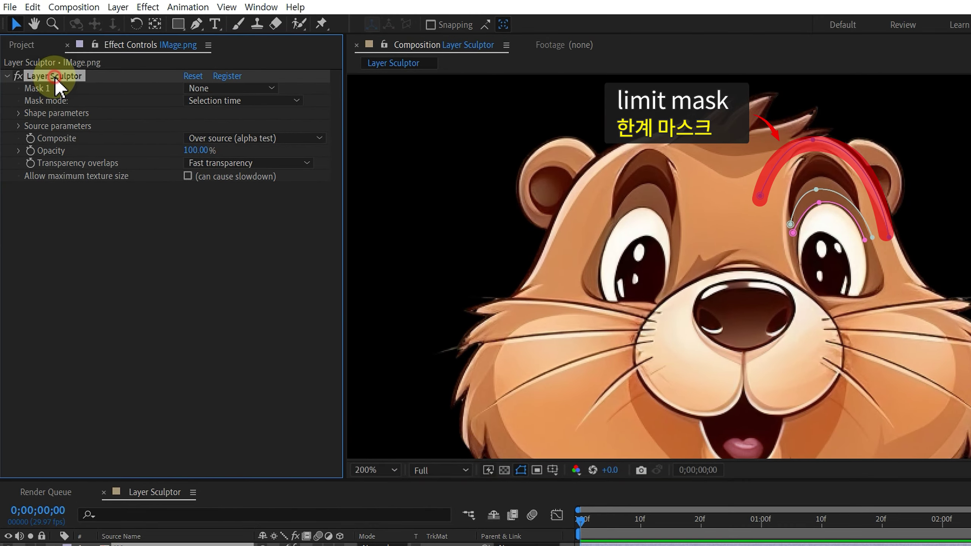
click(193, 89)
click(215, 121)
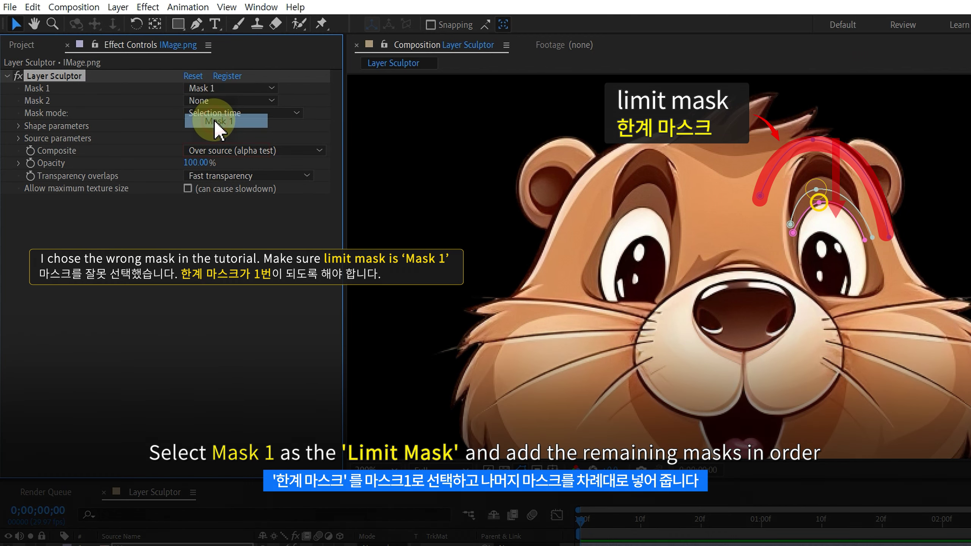
click(200, 101)
click(216, 148)
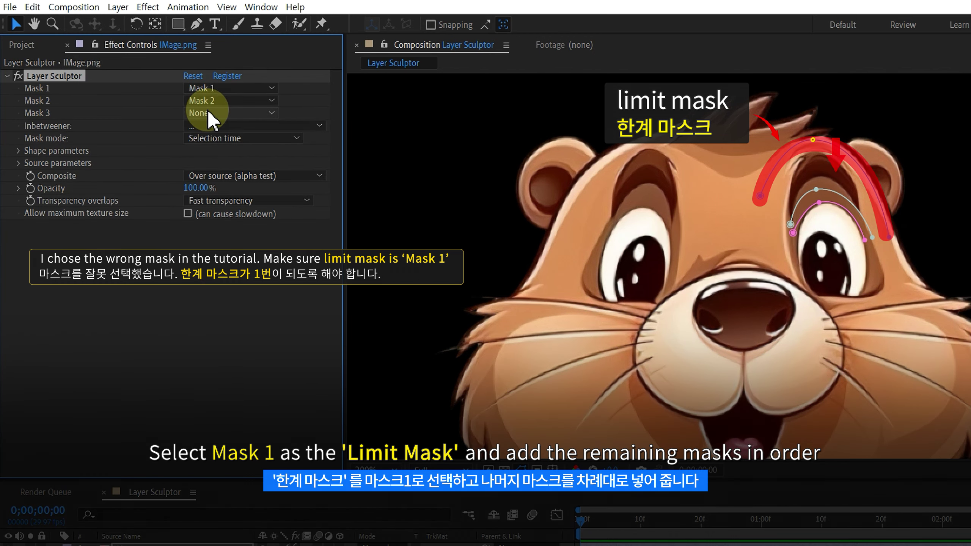
click(208, 112)
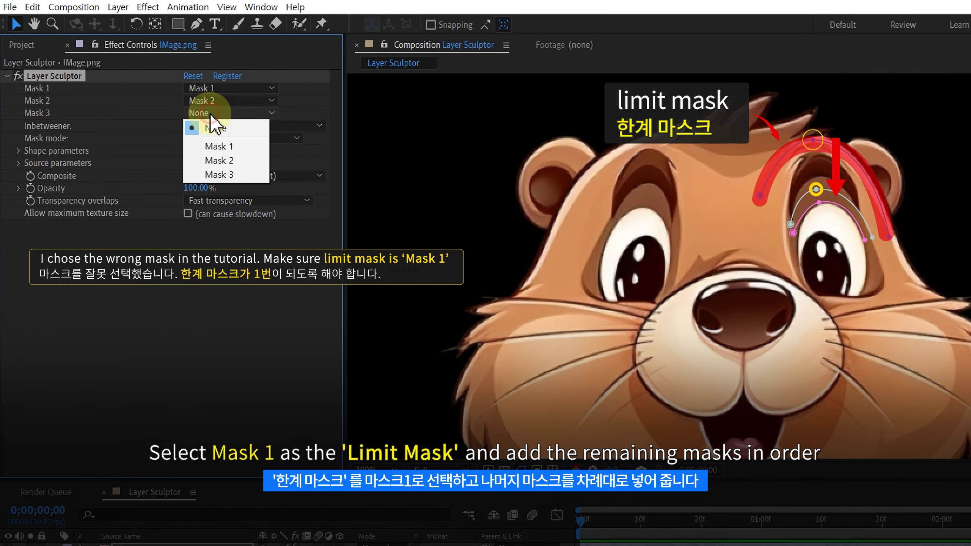
click(219, 174)
Step: Set starting keyframes on all three Mask Path properties at frame 0
key(m)
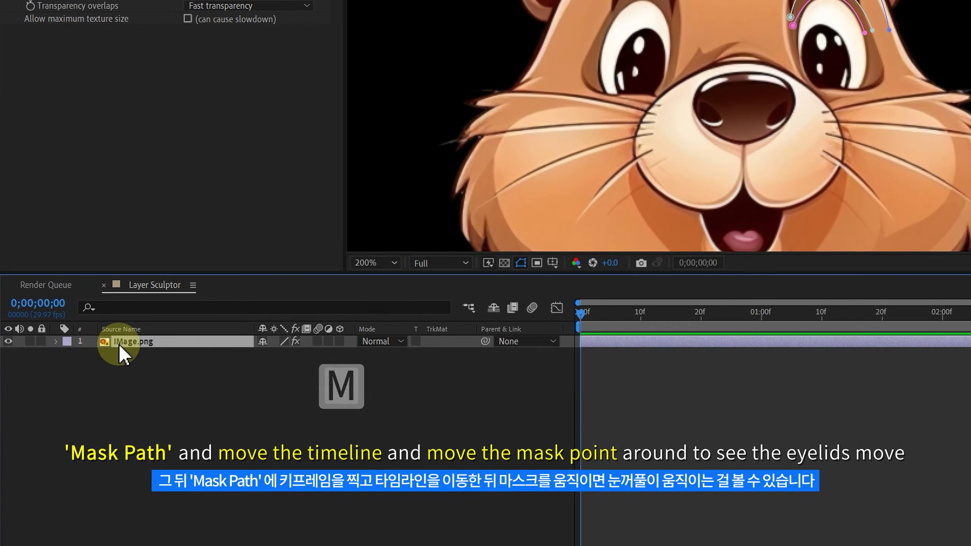
key(m)
click(134, 367)
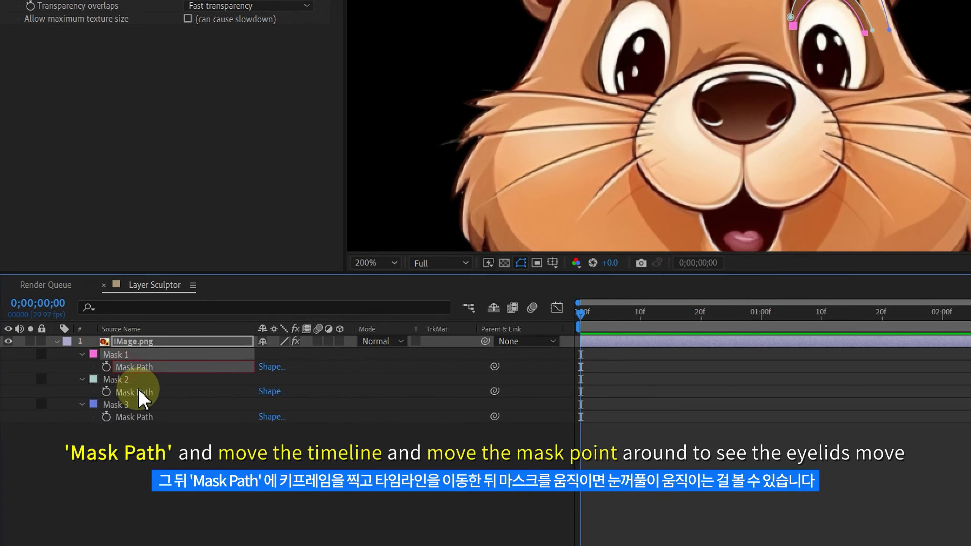
shift+click(134, 392)
shift+click(134, 417)
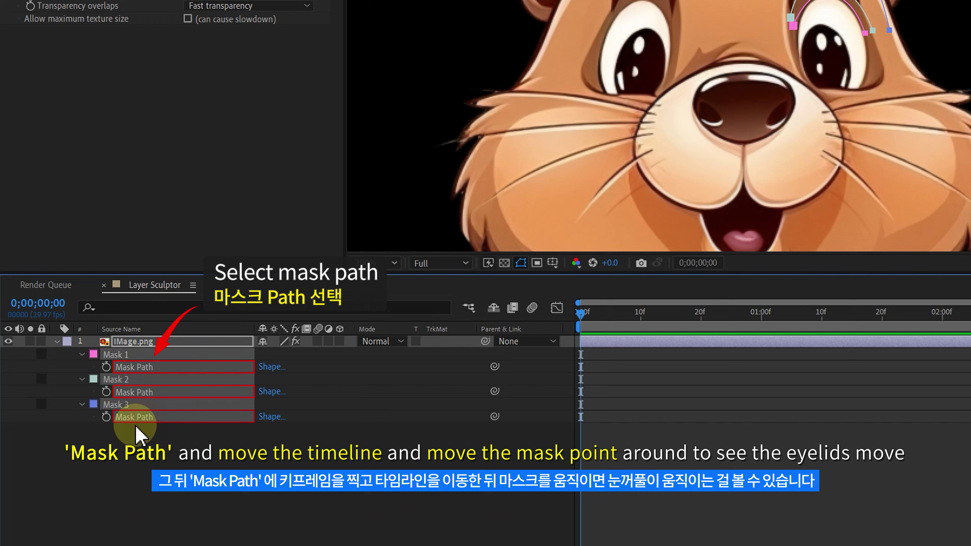
click(106, 367)
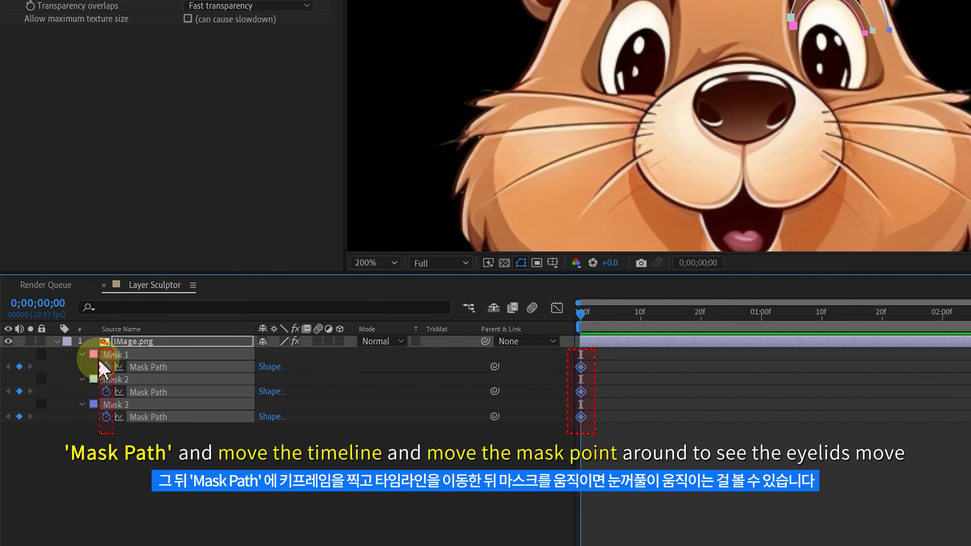
Step: At 10 frames, pull the first eyelid mask down over the eye
click(587, 317)
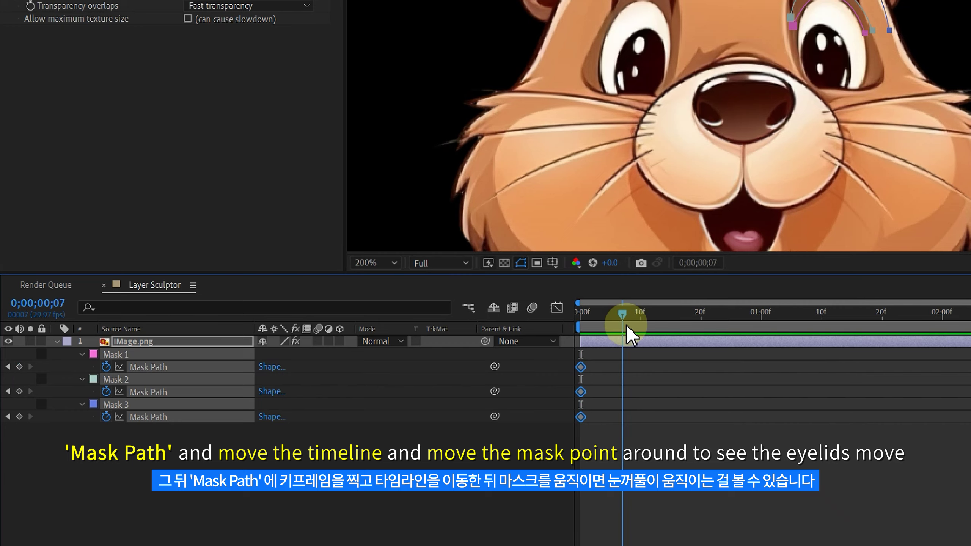
drag(626, 325, 632, 328)
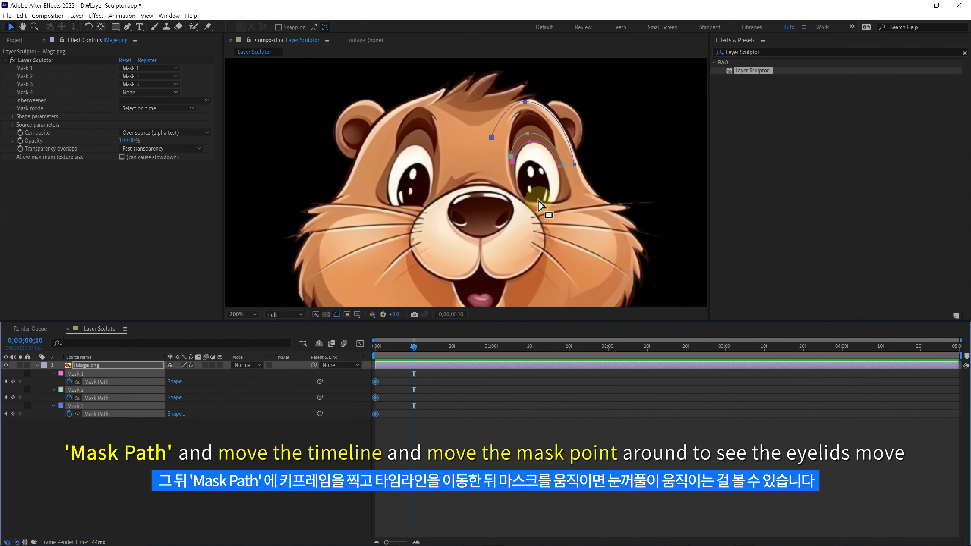
click(420, 366)
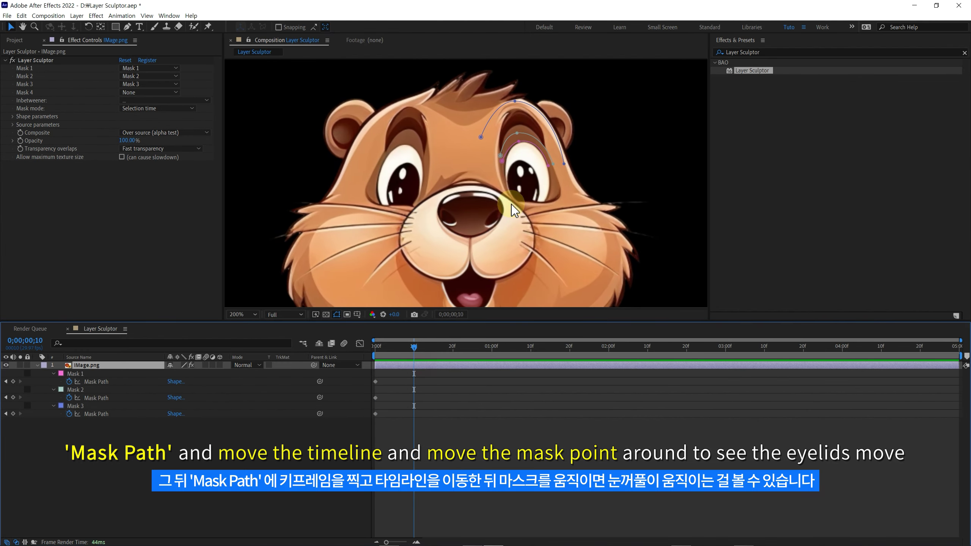
drag(519, 144, 523, 174)
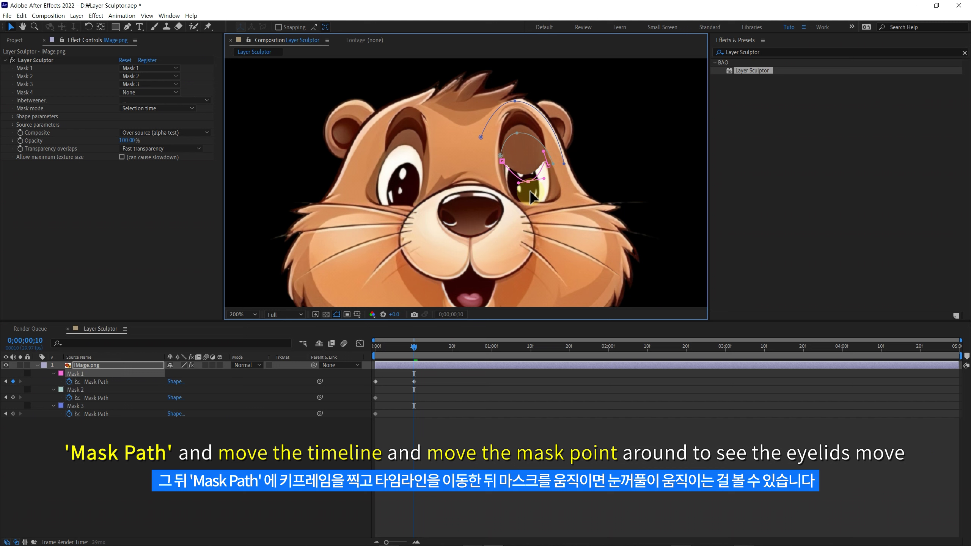
Step: Squash Mask 1 down over the right eye and smooth its lower curve
key(ctrl+z)
double_click(519, 144)
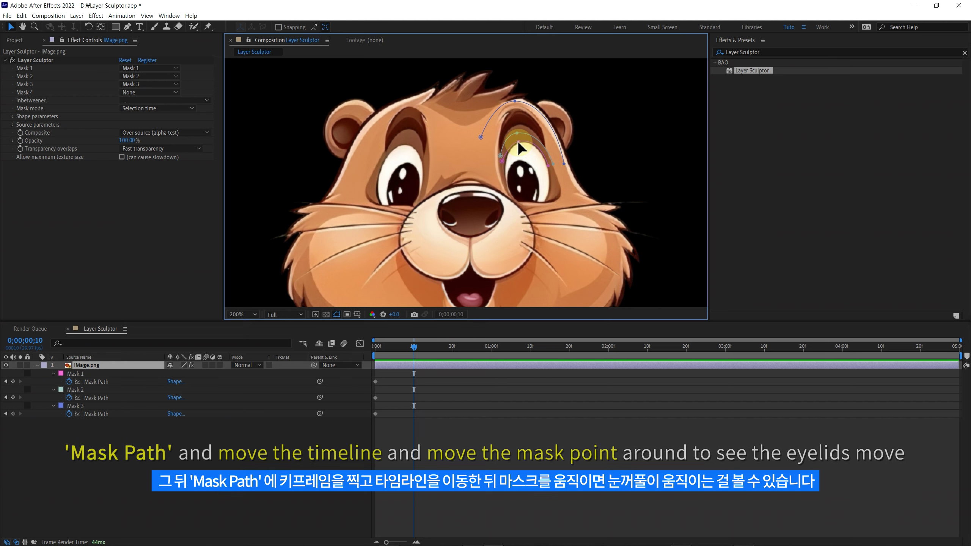
drag(527, 139, 531, 171)
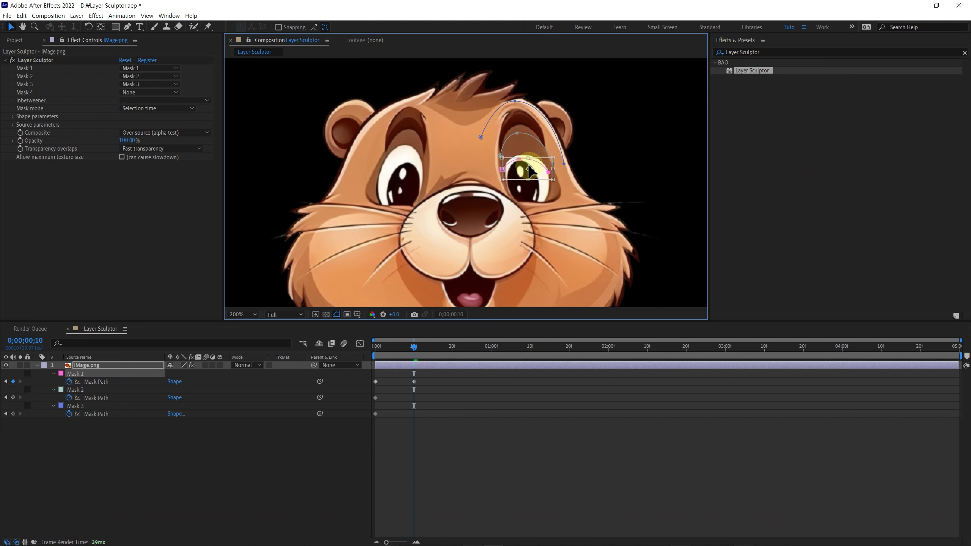
scroll(533, 202, up, 2)
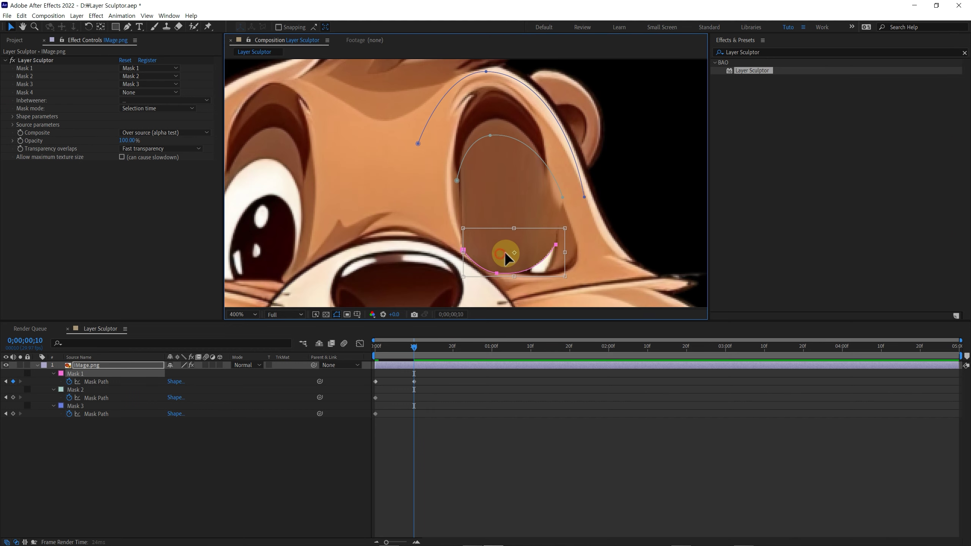
double_click(511, 260)
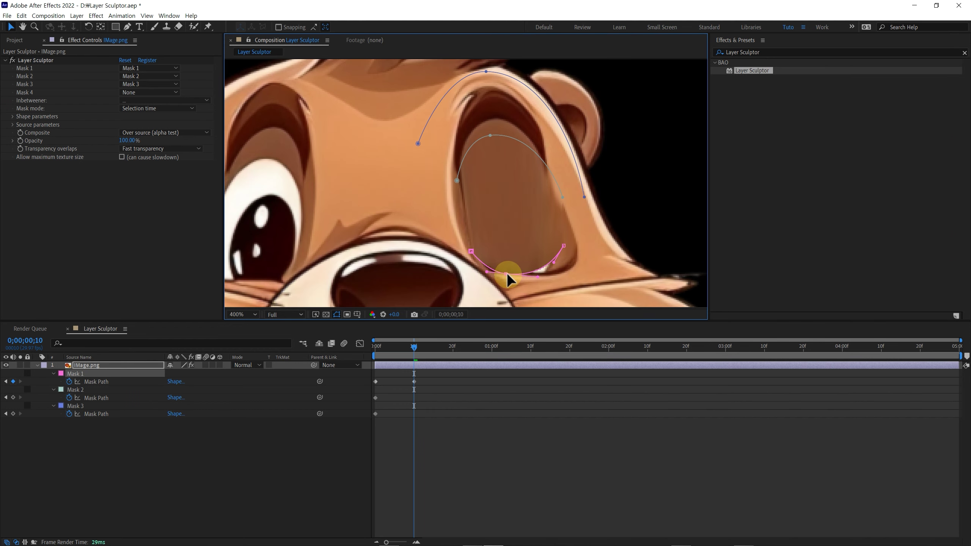
mouse_move(546, 276)
mouse_down()
mouse_move(572, 252)
mouse_move(505, 272)
mouse_up()
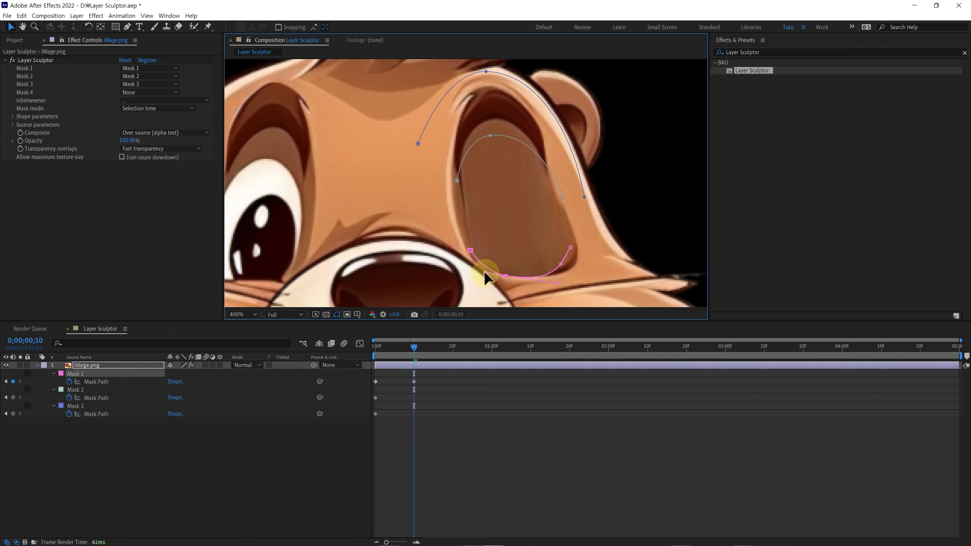
alt+click(504, 274)
Step: Move Mask 2 down with the eyelid and reshape its curve to follow
click(490, 135)
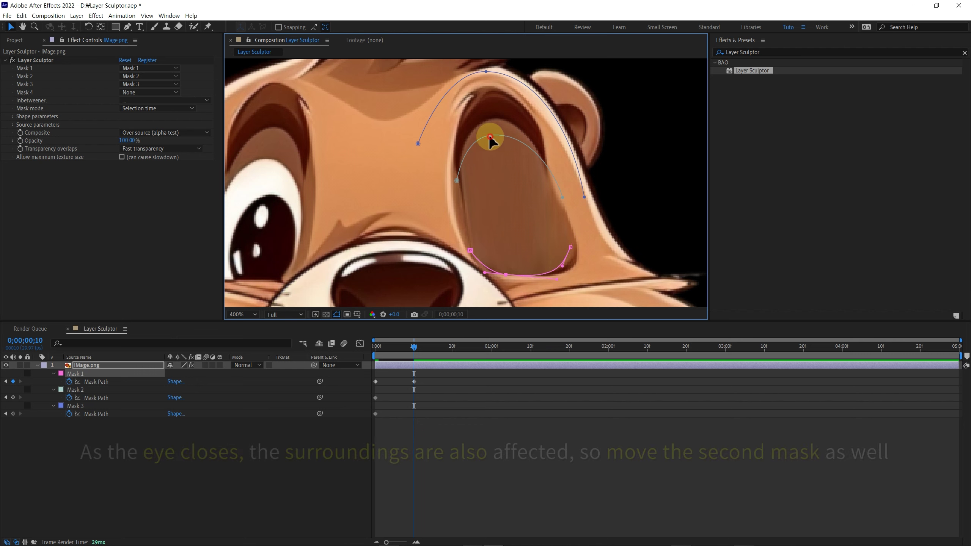
drag(495, 153, 499, 185)
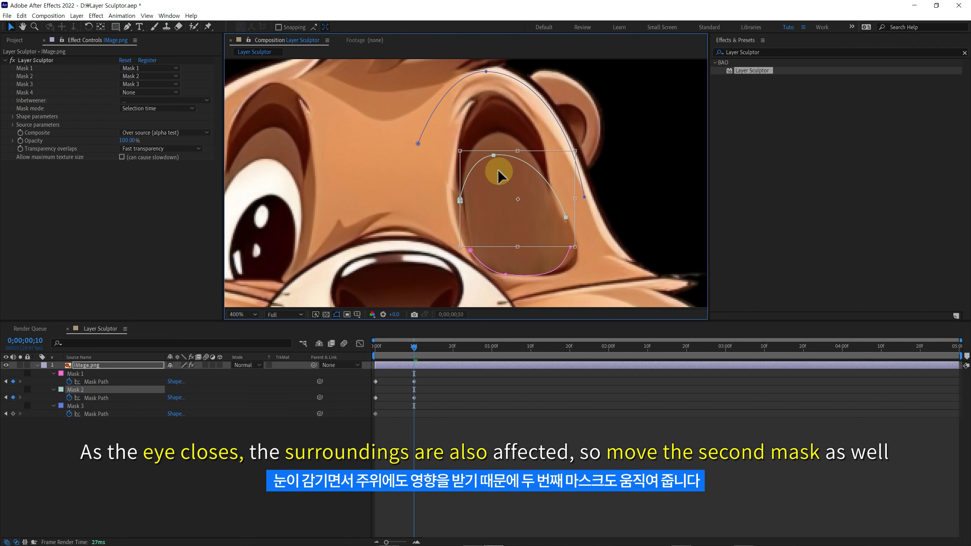
click(461, 211)
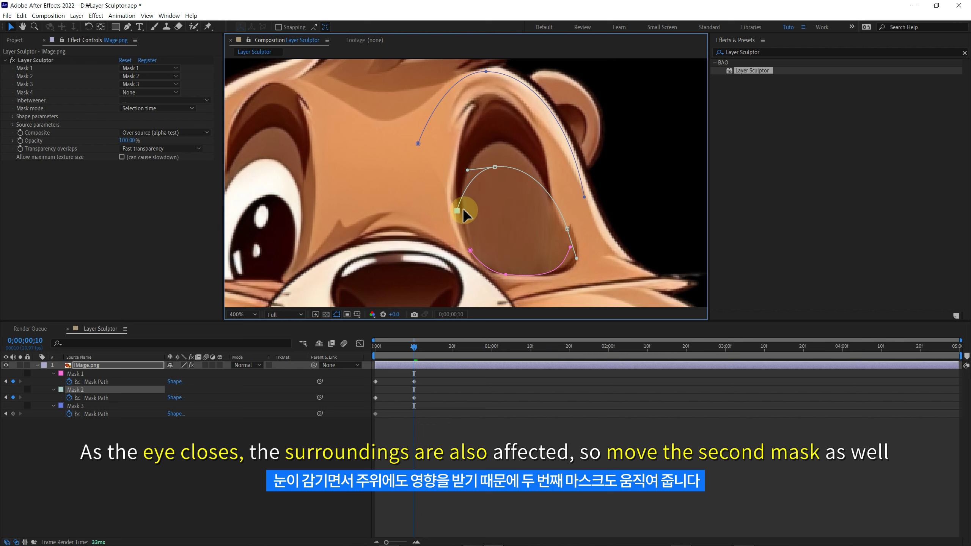
drag(568, 229, 576, 226)
drag(532, 163, 556, 158)
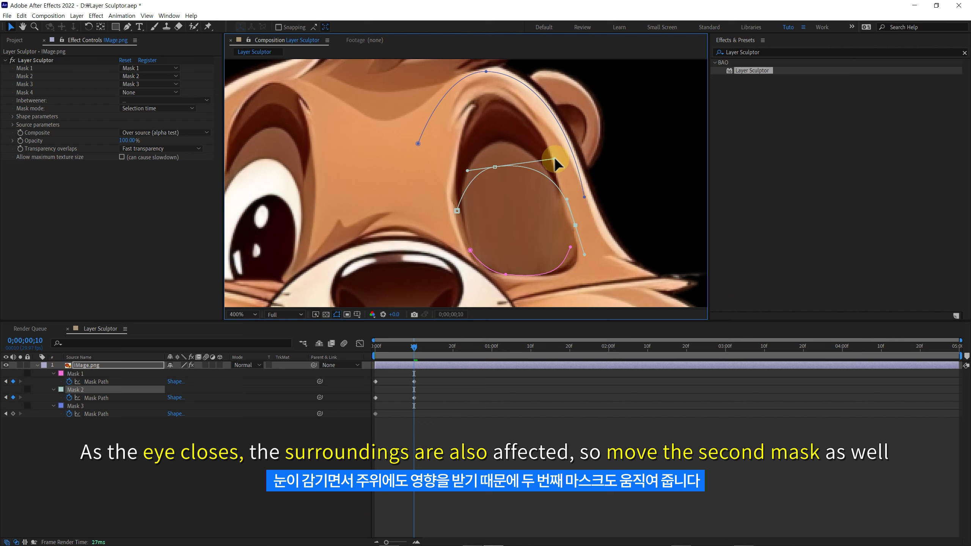
click(495, 169)
drag(496, 169, 458, 173)
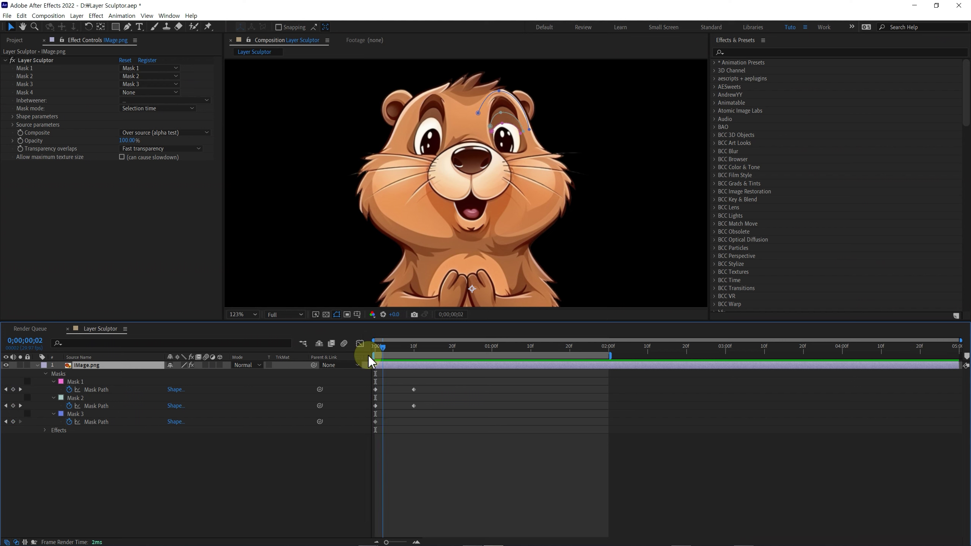
Step: Paste the open-eye Mask 1 and Mask 2 keyframes at 20 frames and preview the blink
drag(370, 356, 440, 359)
mouse_move(366, 364)
mouse_down()
mouse_move(357, 377)
mouse_move(376, 412)
mouse_up()
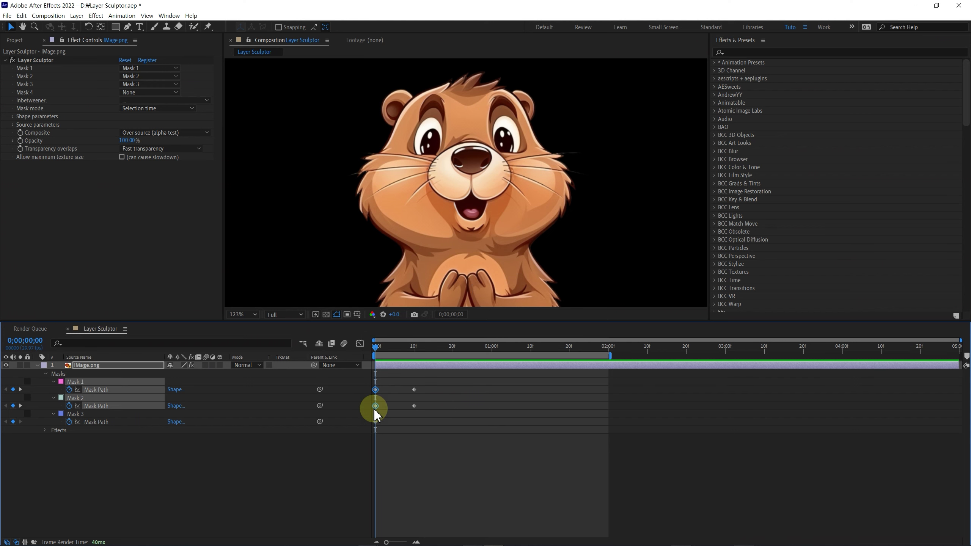
click(452, 348)
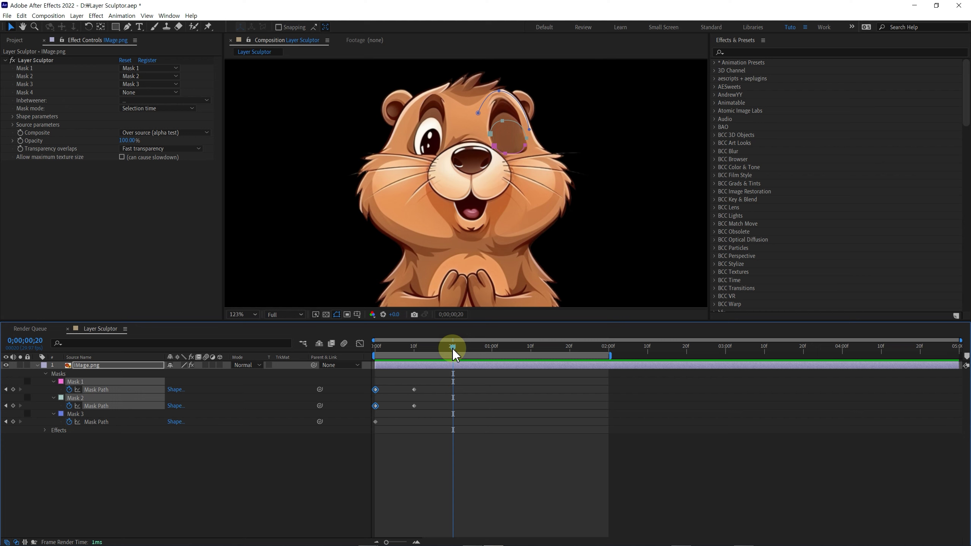
key(ctrl+v)
click(461, 357)
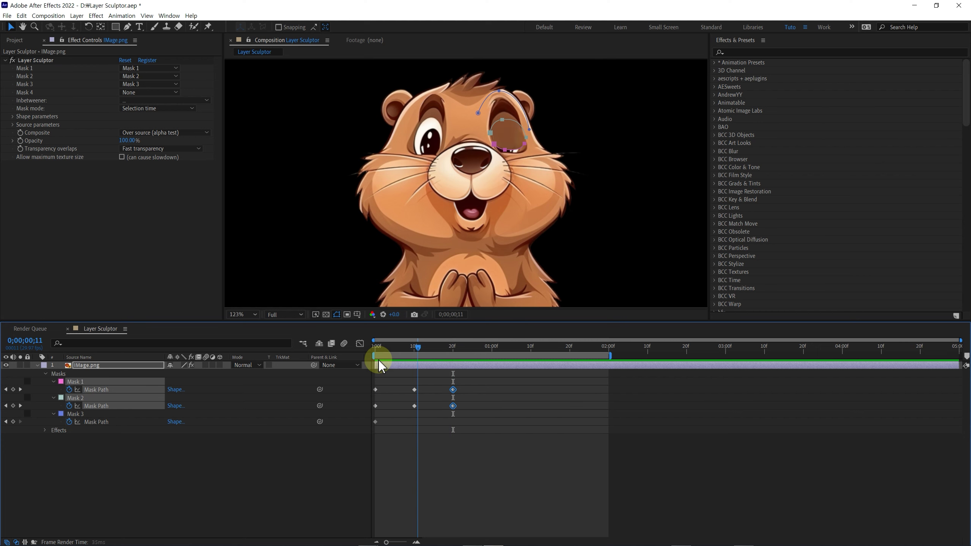
mouse_move(378, 360)
mouse_down()
mouse_move(392, 364)
mouse_move(352, 370)
mouse_up()
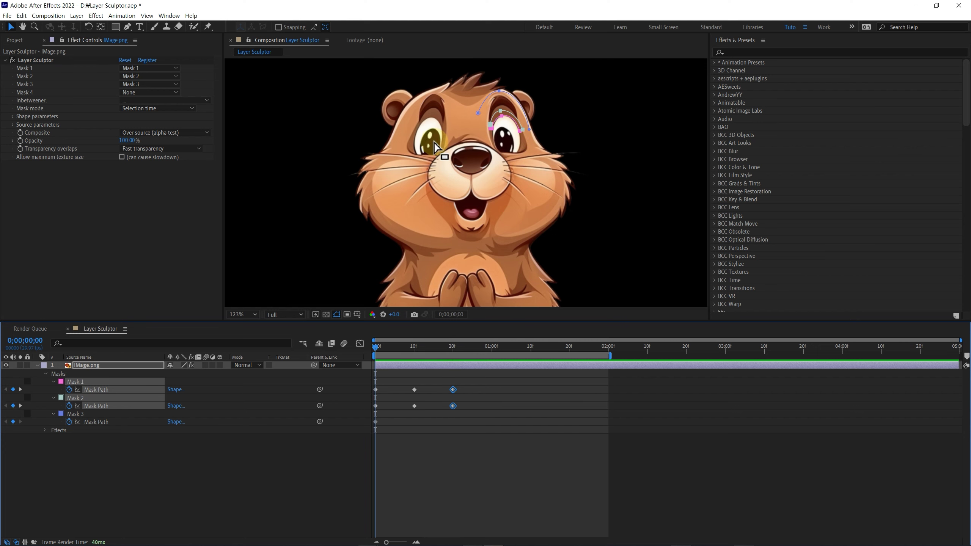
Step: Zoom in and pan the view over to the beaver's other eye
scroll(434, 146, up, 3)
scroll(449, 194, up, 2)
mouse_move(452, 195)
mouse_down()
mouse_move(473, 225)
mouse_move(496, 230)
mouse_up()
key(v)
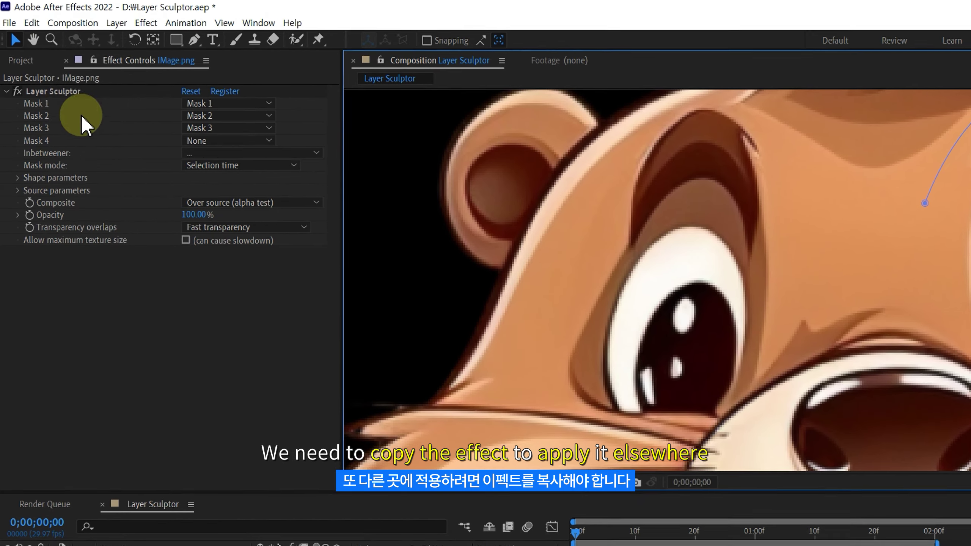
Step: Duplicate the Layer Sculptor effect and clear Layer Sculptor 2's mask assignments
click(35, 61)
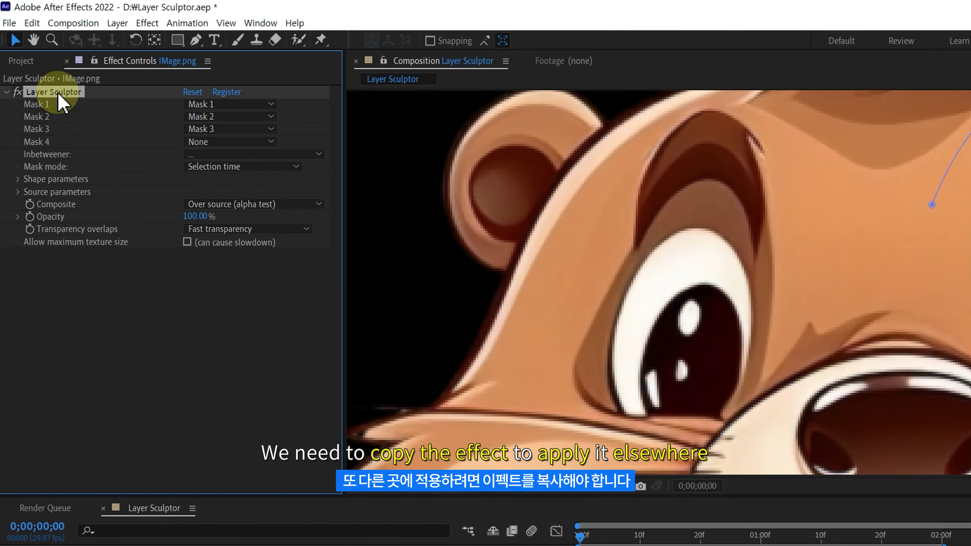
right_click(59, 97)
click(94, 161)
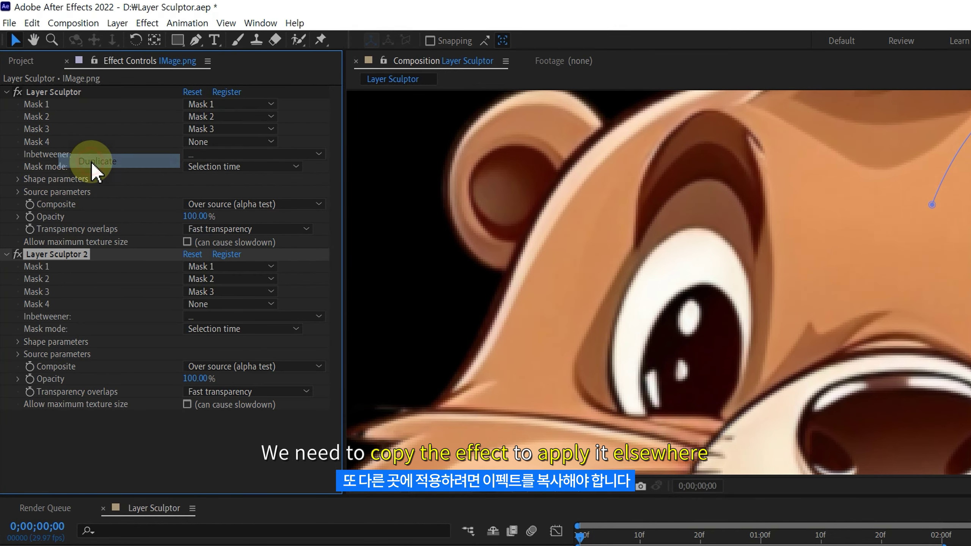
click(6, 93)
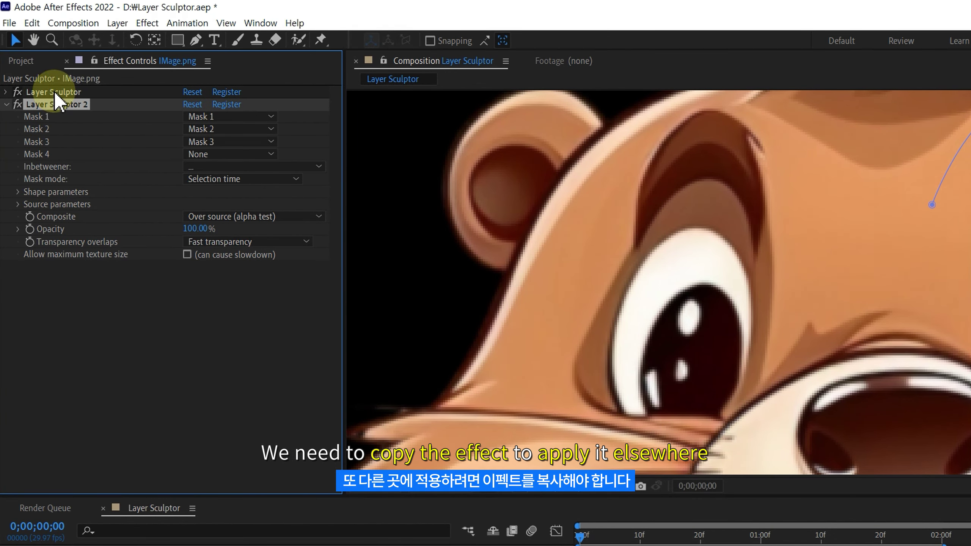
click(192, 106)
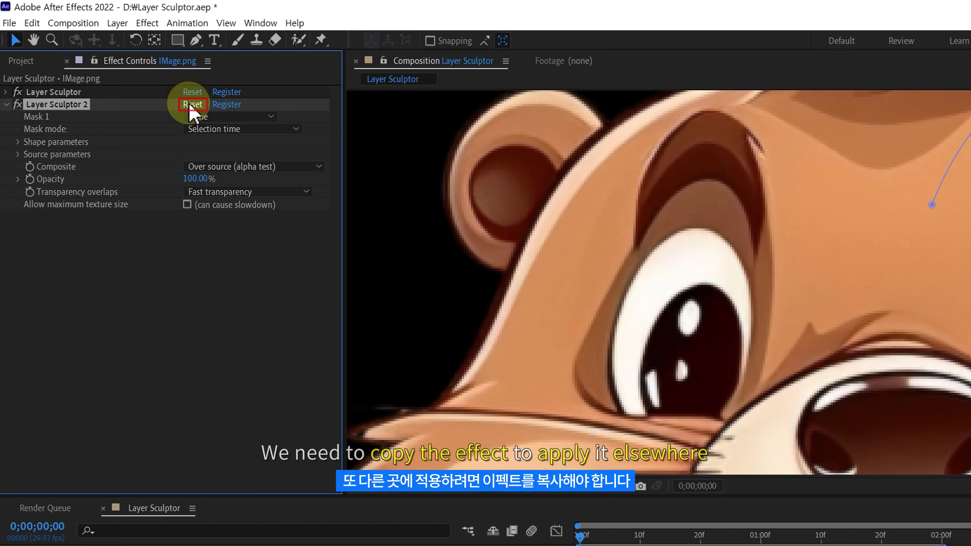
Step: Draw an open curved mask along the left eye's upper eyelid
click(196, 42)
click(620, 289)
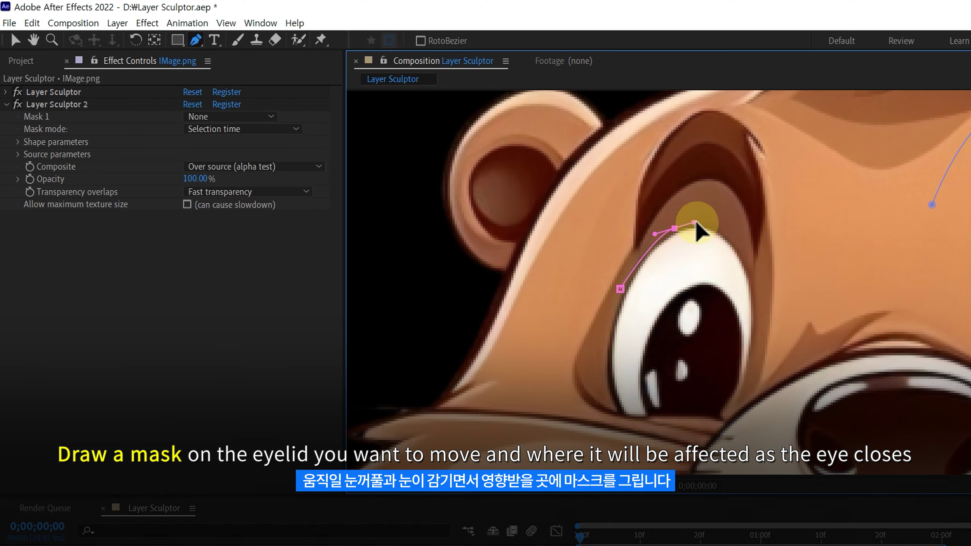
drag(694, 225, 694, 223)
drag(752, 290, 746, 257)
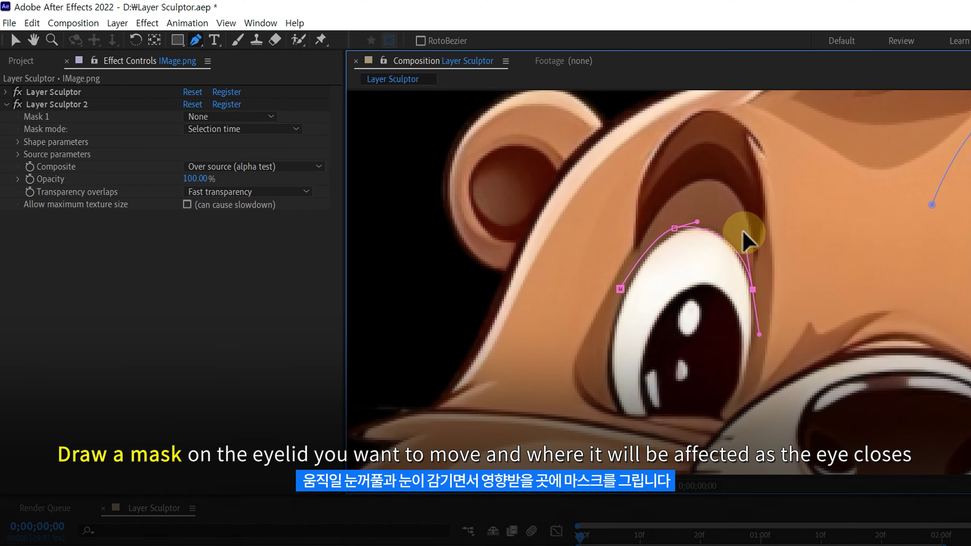
key(F2)
Step: Draw a second curved mask just above the left eyelid
click(607, 250)
drag(687, 195, 716, 191)
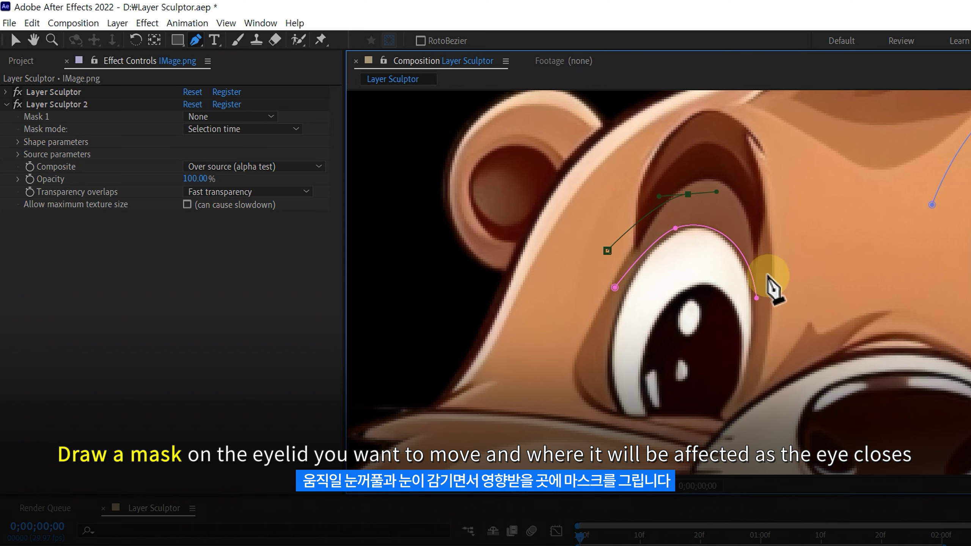
drag(772, 297, 768, 264)
drag(689, 196, 732, 195)
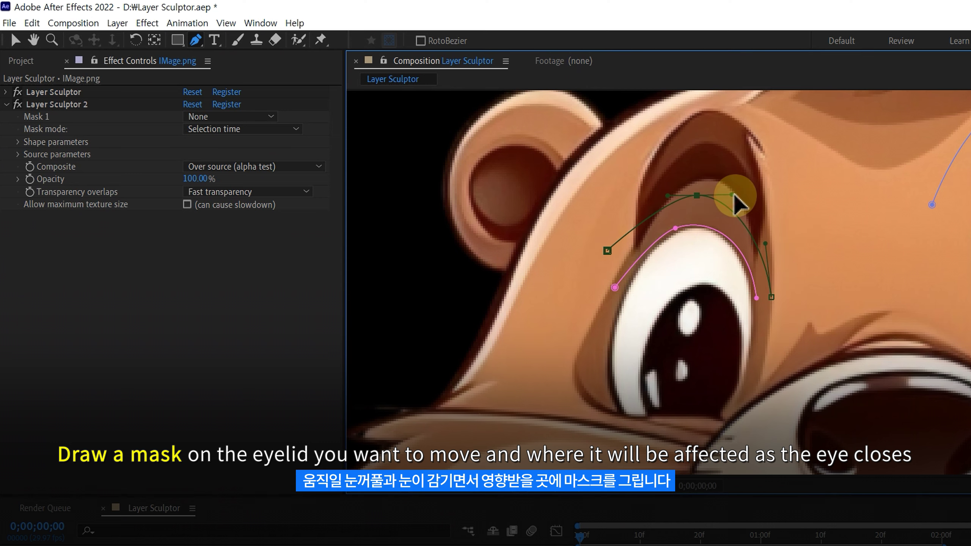
Step: Draw a larger arc mask over the brow above the left eye
scroll(676, 271, up, 3)
click(551, 267)
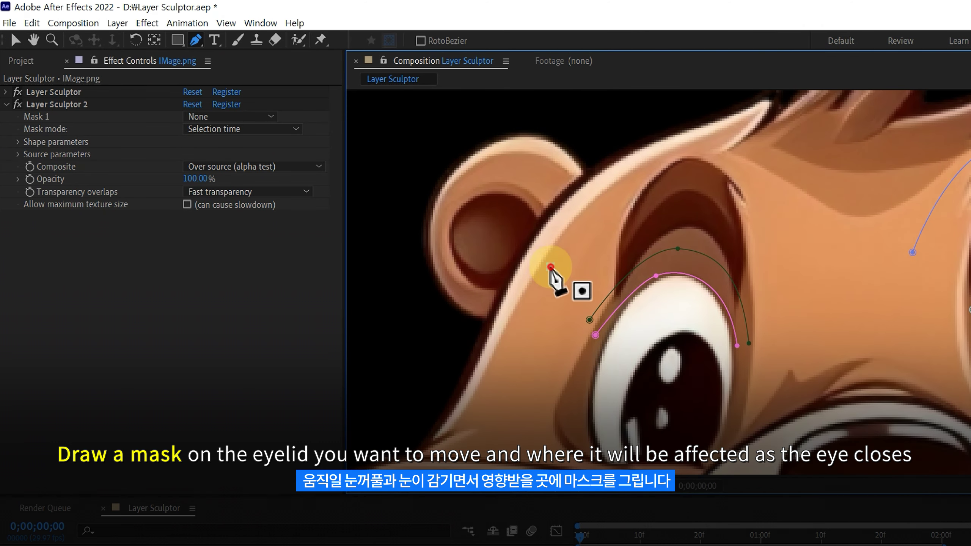
drag(687, 150, 709, 152)
drag(773, 306, 786, 201)
drag(708, 151, 734, 155)
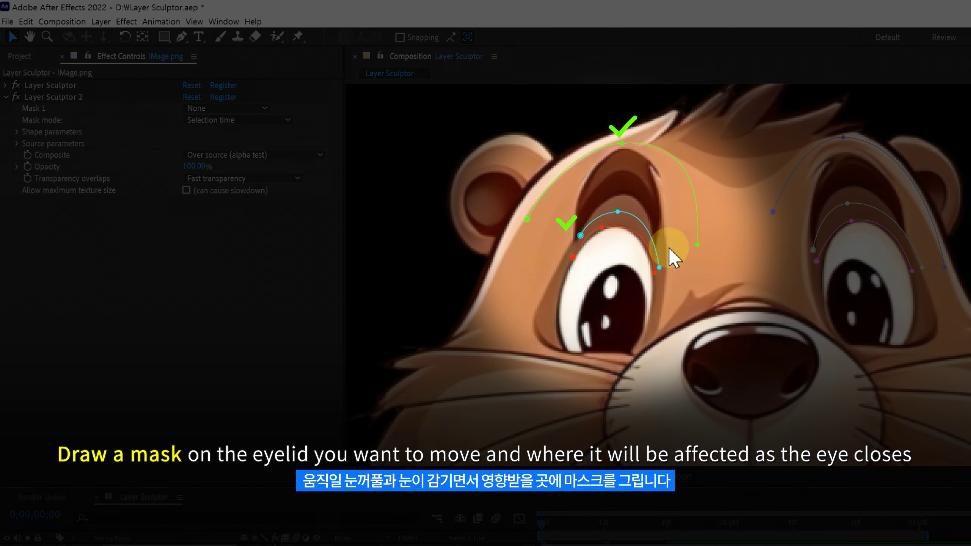
Step: Finish the brow arc, then set Layer Sculptor 2's slots to Mask 4, Mask 5 and Mask 6
click(697, 243)
click(578, 234)
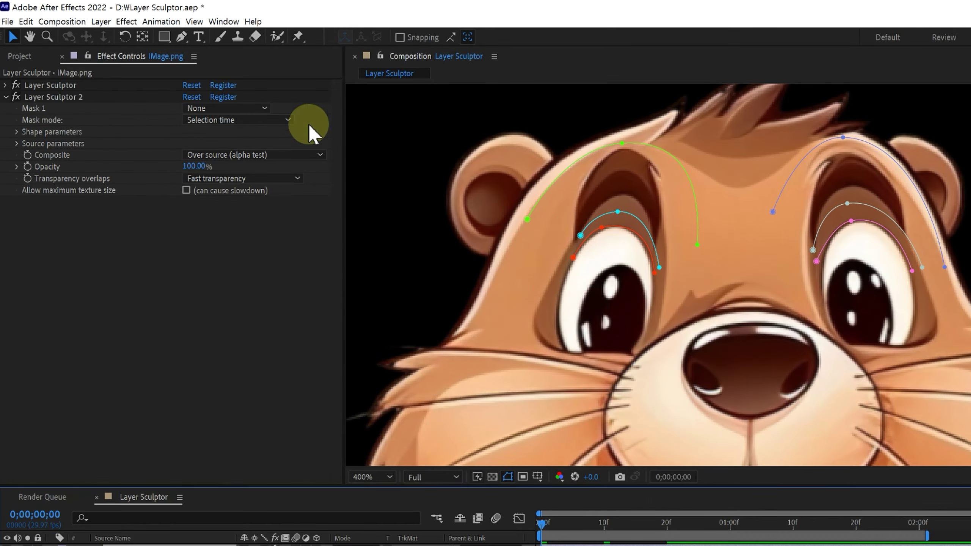
click(234, 108)
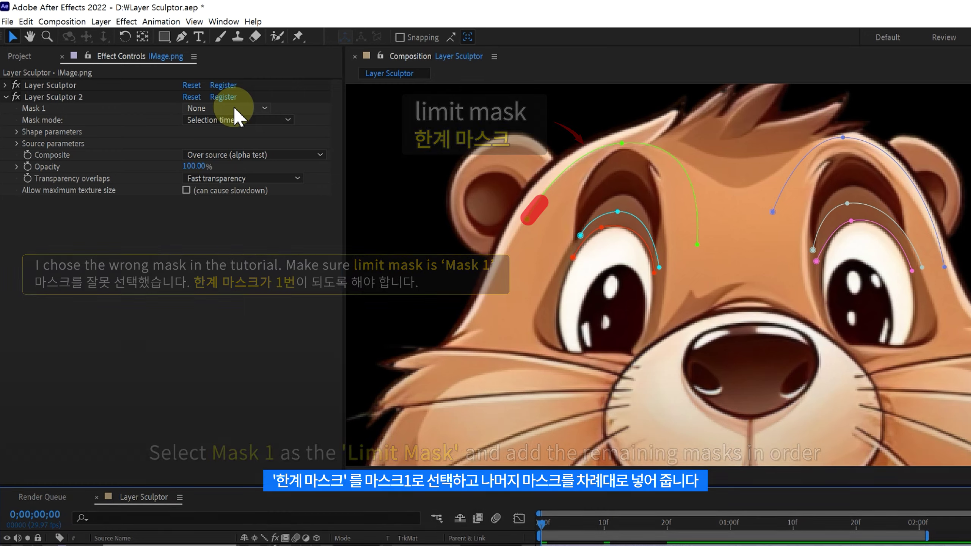
click(220, 175)
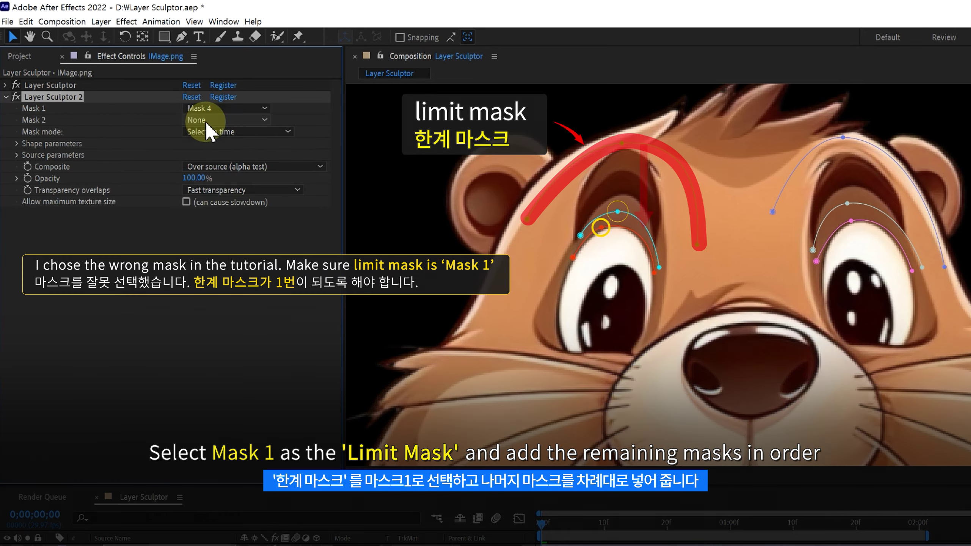
click(204, 121)
click(212, 200)
click(206, 132)
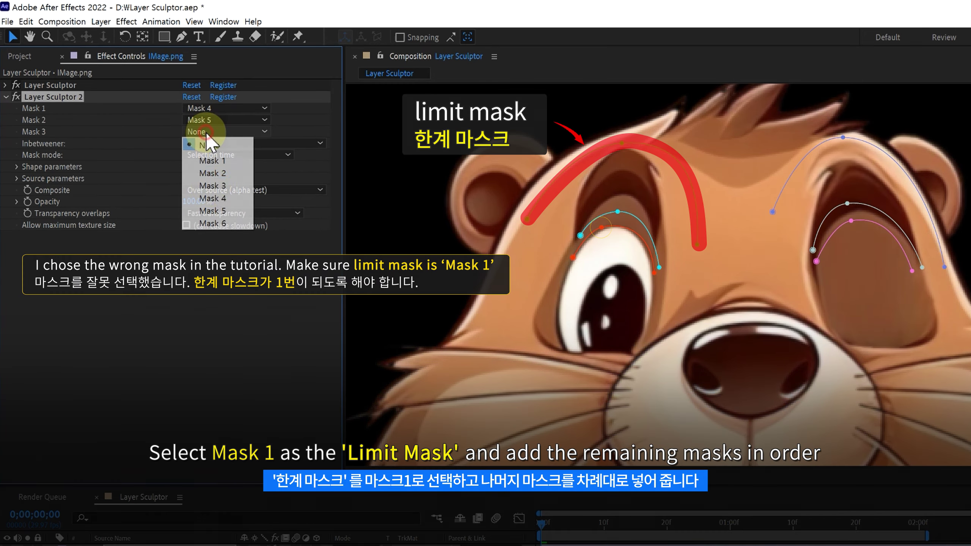
click(213, 223)
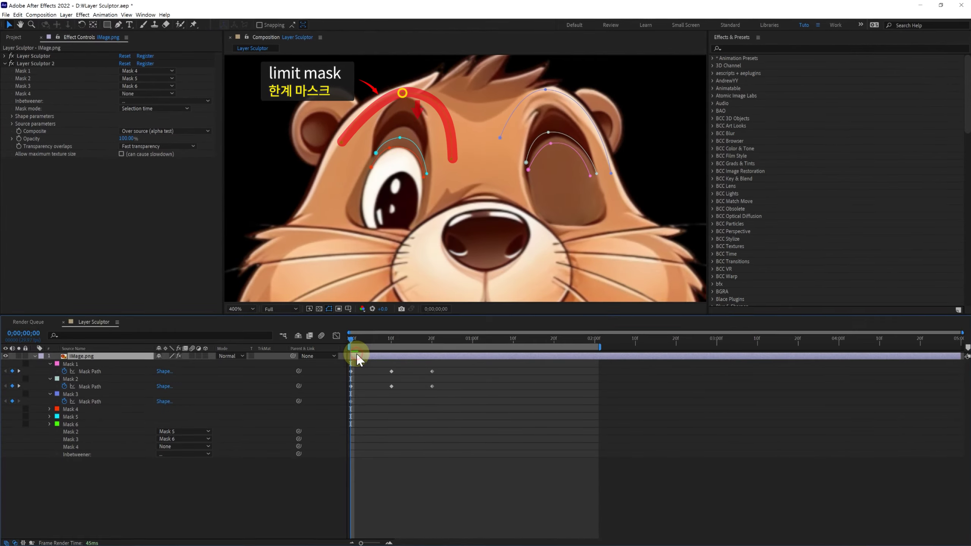
Step: Select Masks 4–6 and add Mask Path keyframes at frame 0, moving to frame 10
click(63, 423)
shift+click(69, 408)
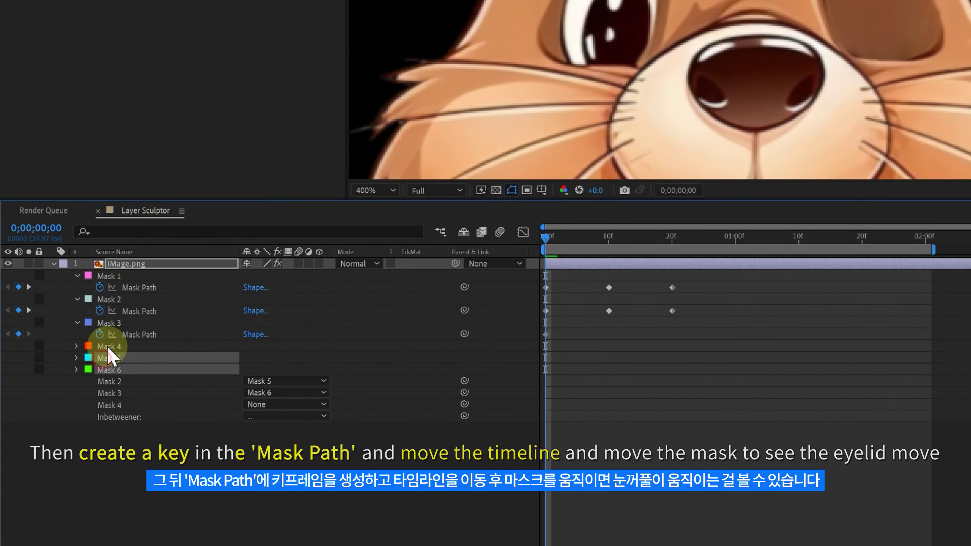
key(m)
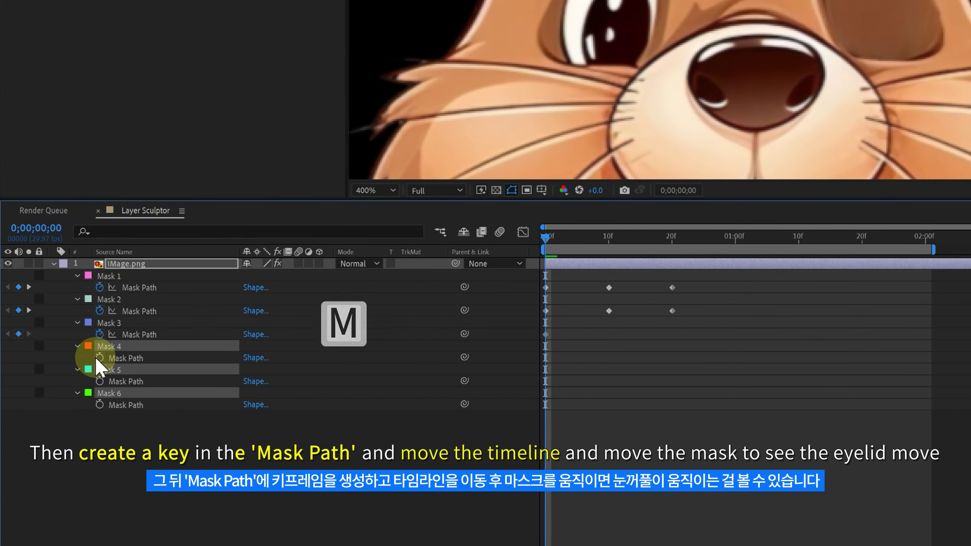
click(99, 358)
click(555, 240)
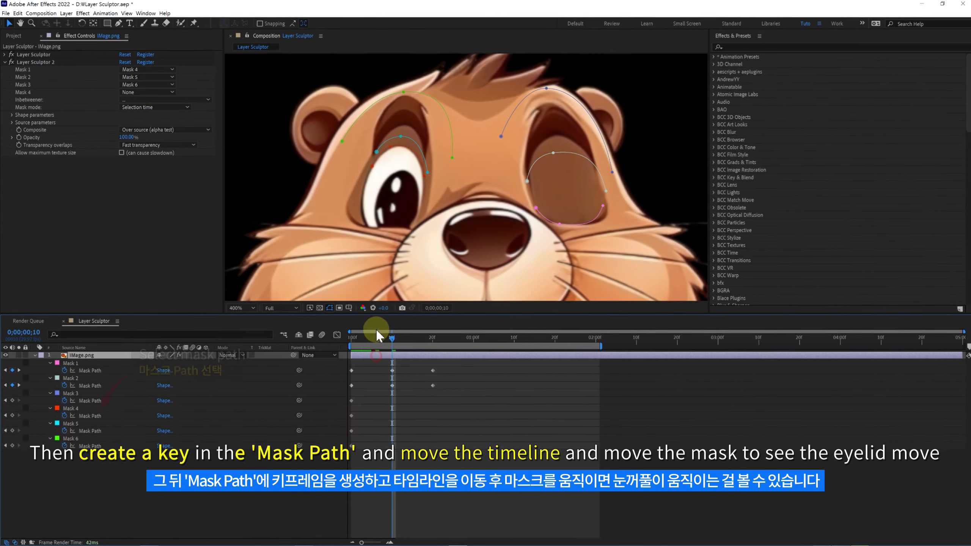
Step: At frame 10, drag Masks 4 and 5 down over the eye to close the eyelid
click(387, 151)
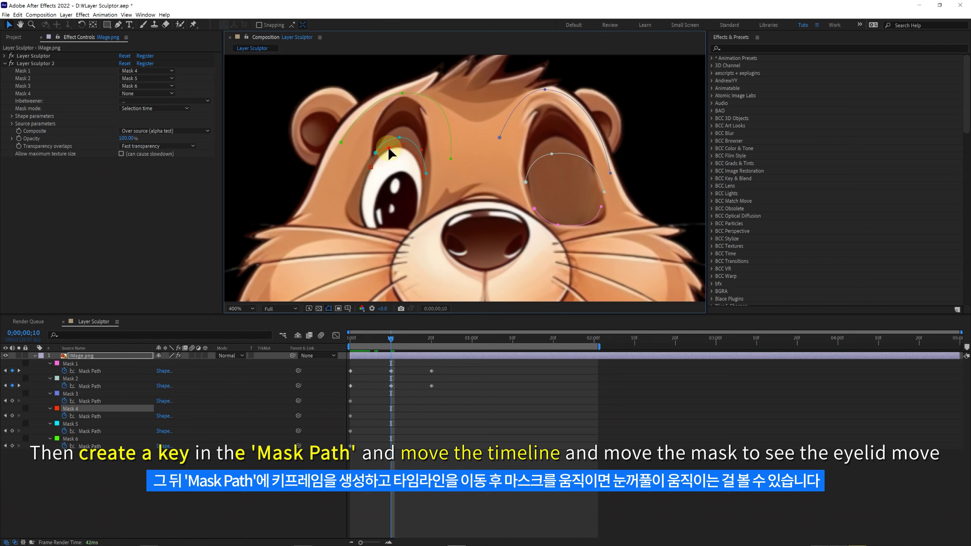
mouse_move(398, 145)
mouse_down()
mouse_move(383, 230)
mouse_move(390, 219)
mouse_up()
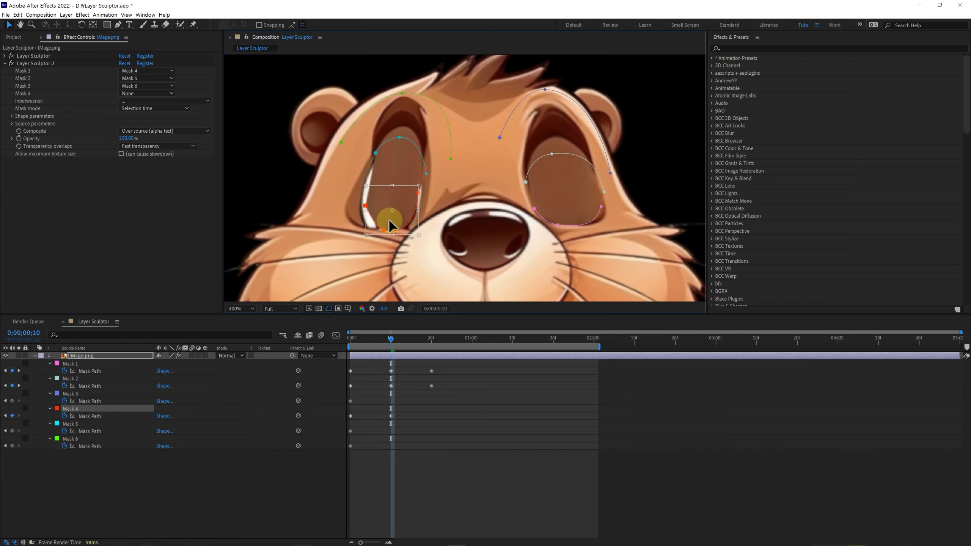
click(366, 205)
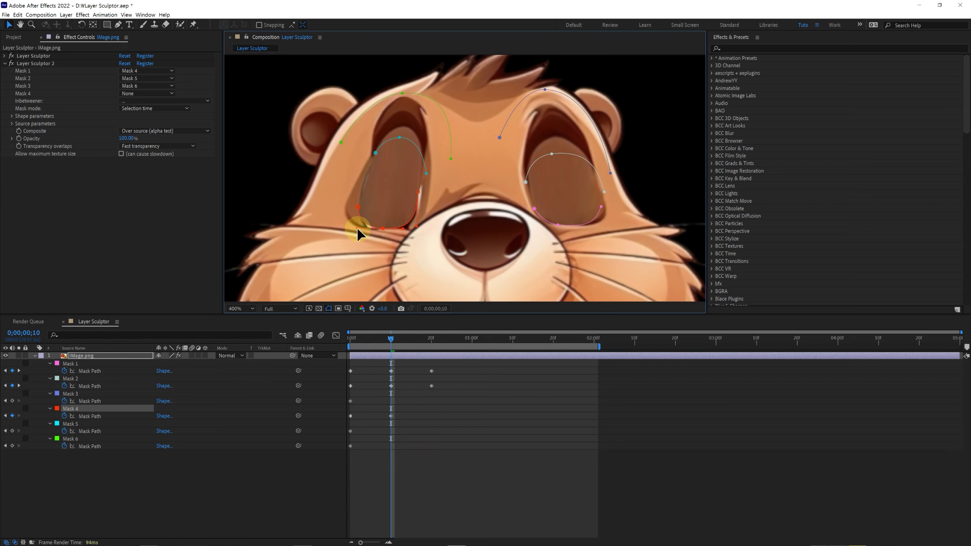
double_click(399, 138)
drag(398, 151, 392, 173)
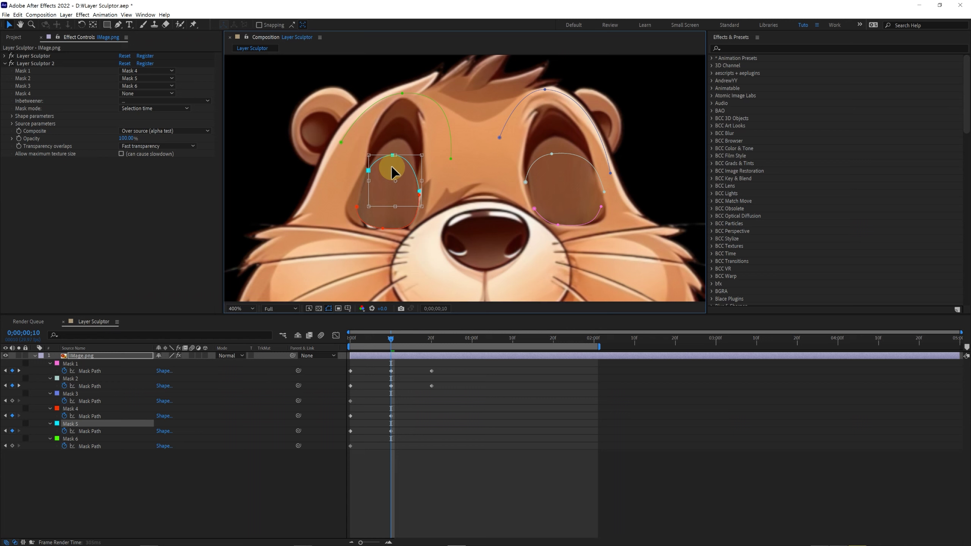
click(362, 176)
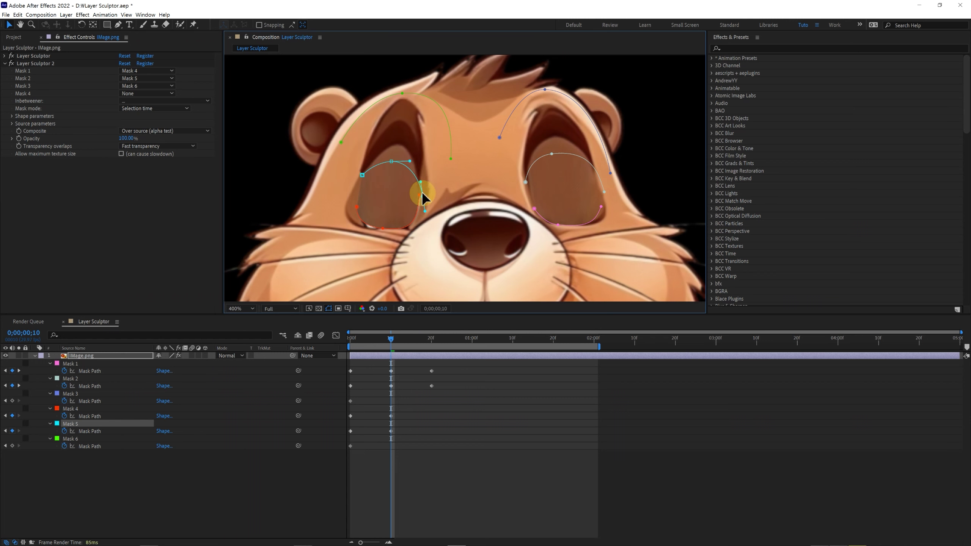
click(356, 209)
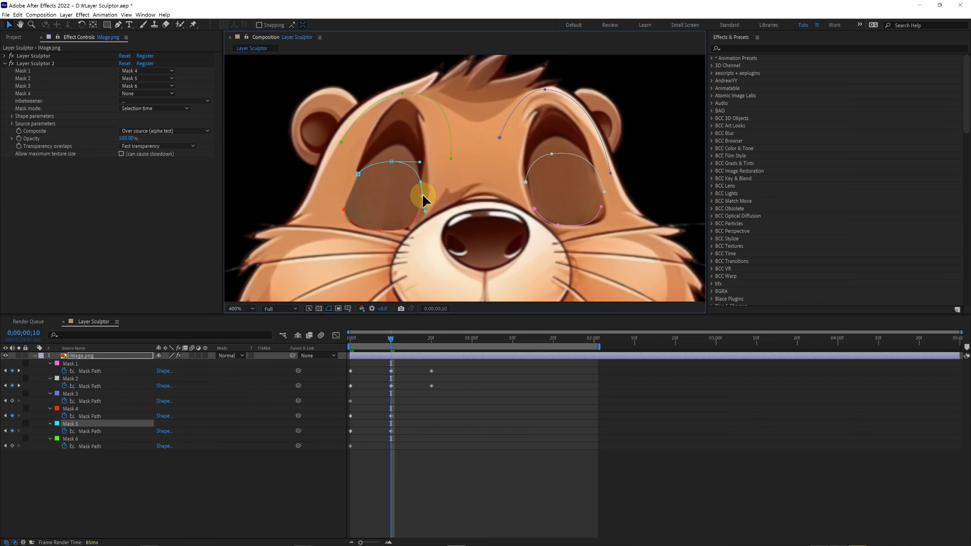
drag(352, 343, 407, 360)
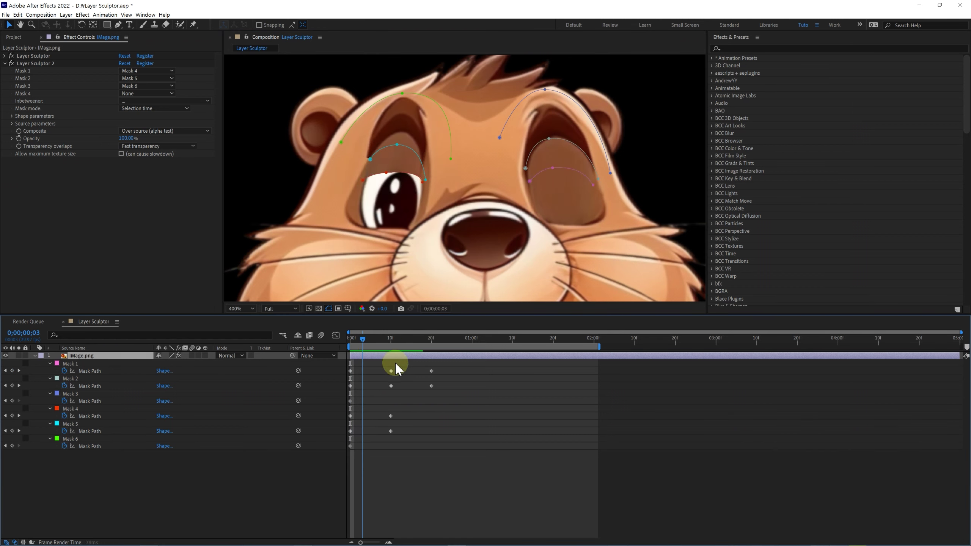
mouse_move(408, 359)
mouse_down()
mouse_move(366, 359)
mouse_move(346, 378)
mouse_up()
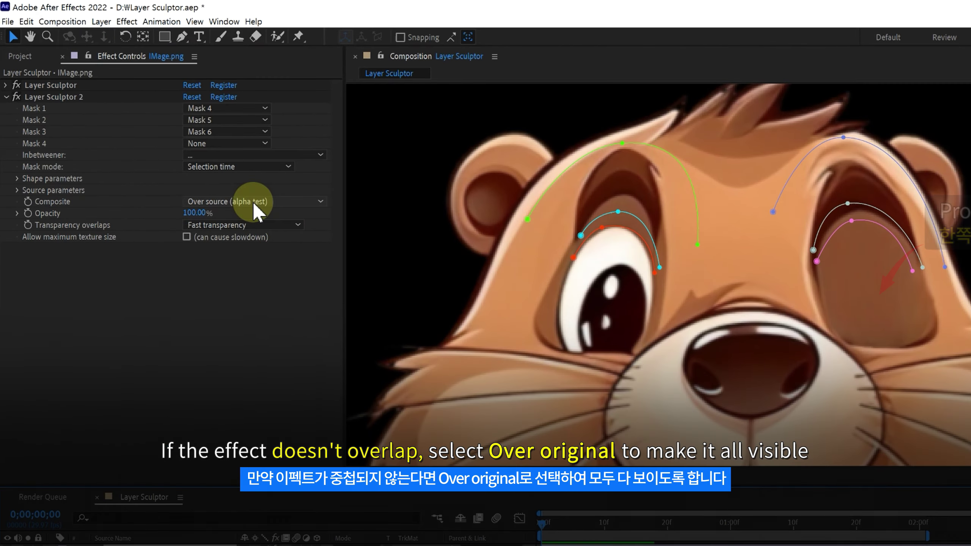
Step: Set Layer Sculptor 2's Composite to Over original and check both eyes closing
click(166, 131)
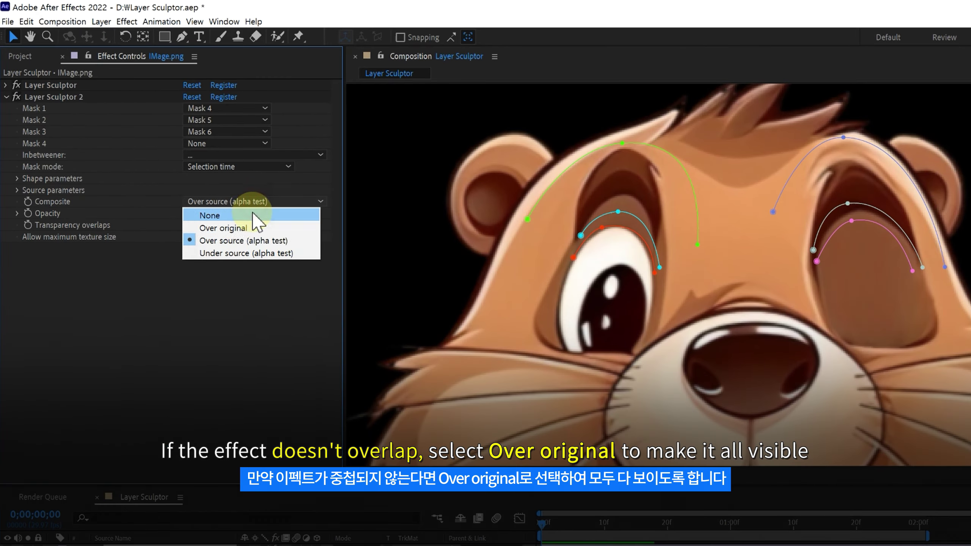
click(221, 228)
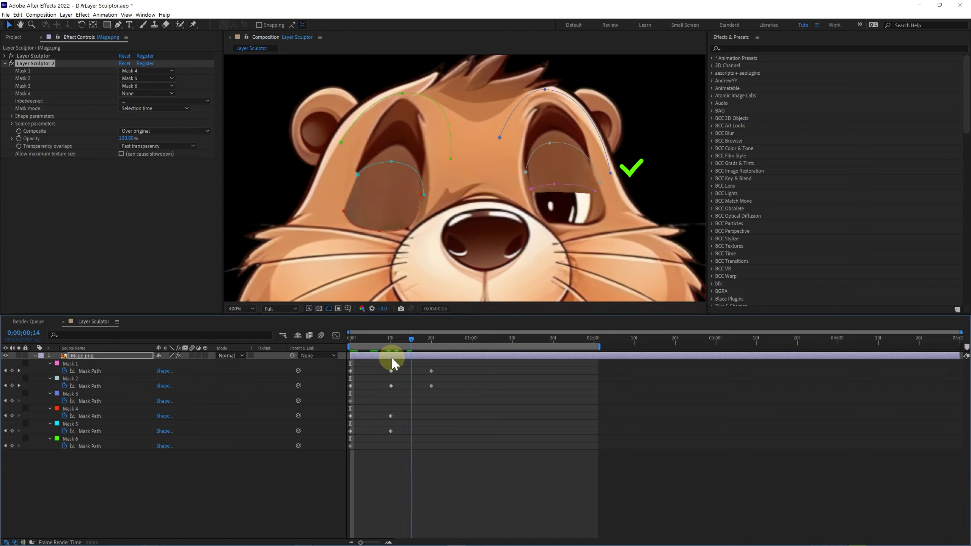
mouse_move(394, 363)
mouse_down()
mouse_move(364, 369)
mouse_move(359, 413)
mouse_move(340, 434)
mouse_up()
Step: Copy the frame-0 Mask 4 and Mask 5 keyframes and paste them at 20f to reopen the eyelids
key(ctrl+c)
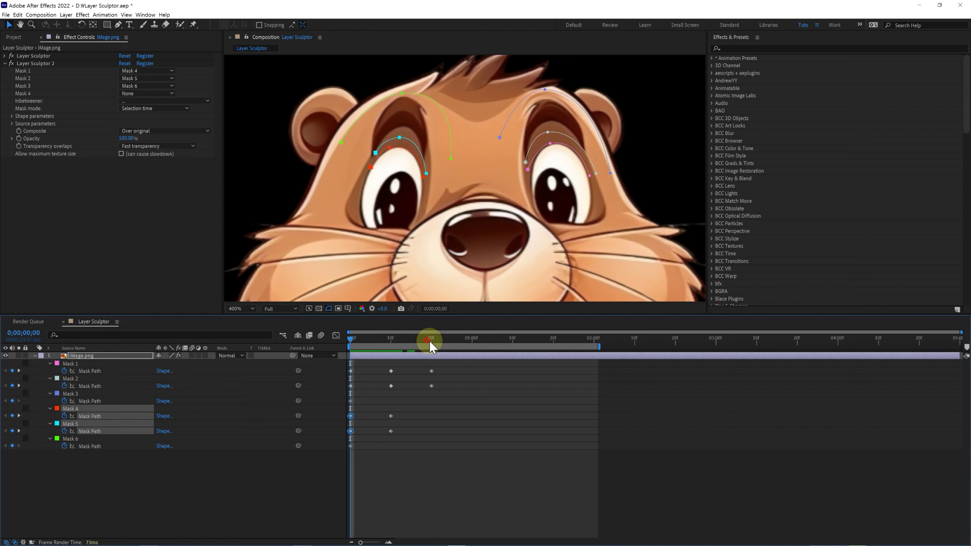
click(429, 340)
key(ctrl+v)
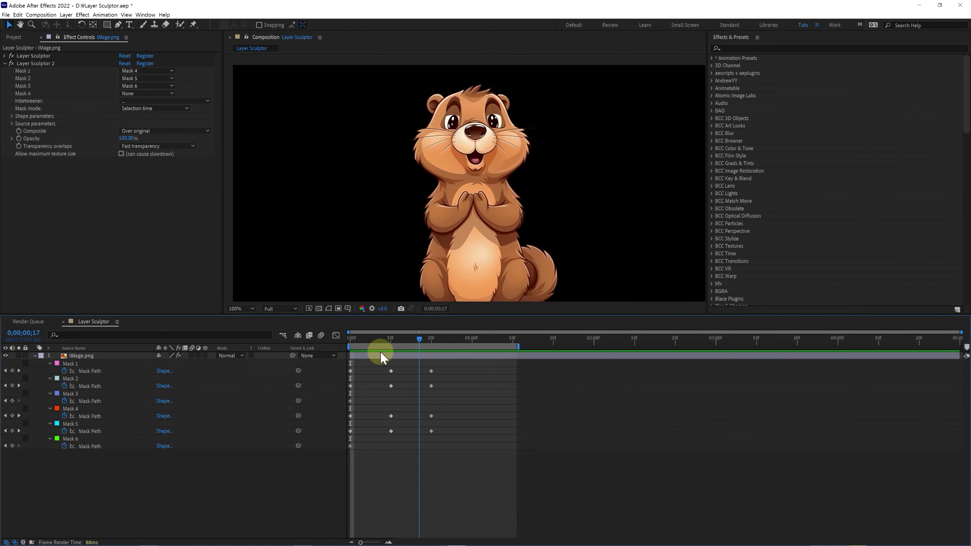
Step: Compress the blink keyframes to 0, 5 and 10 frames and preview the faster blink
drag(443, 368, 341, 437)
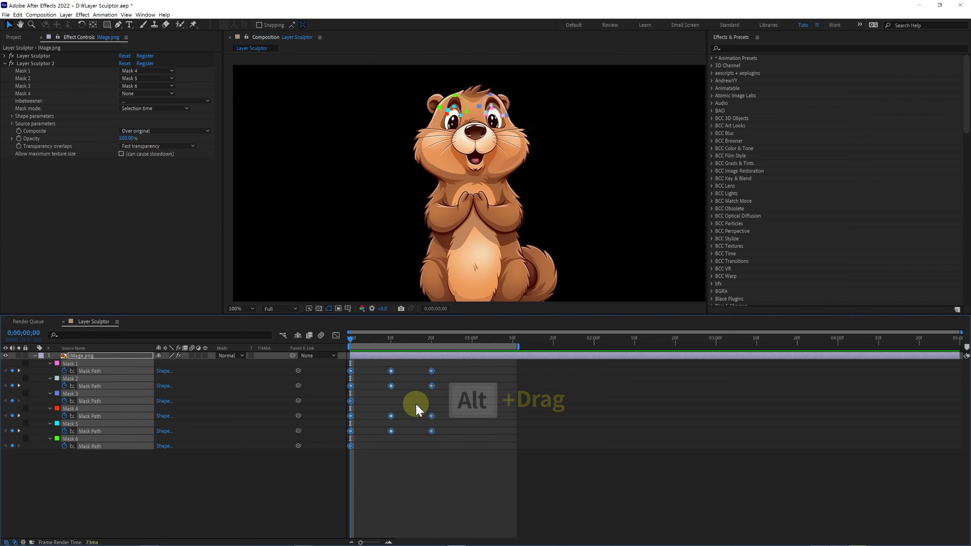
alt+drag(432, 371, 388, 376)
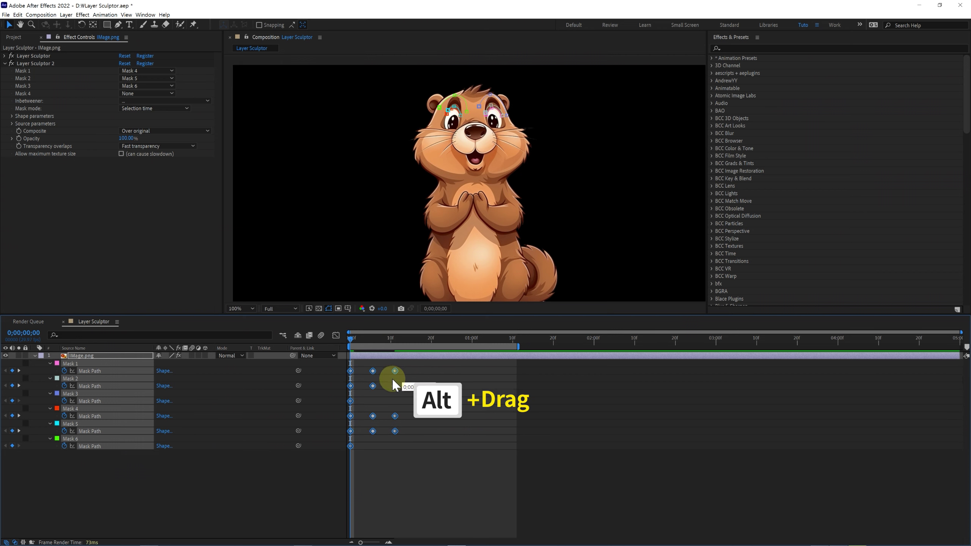
key(space)
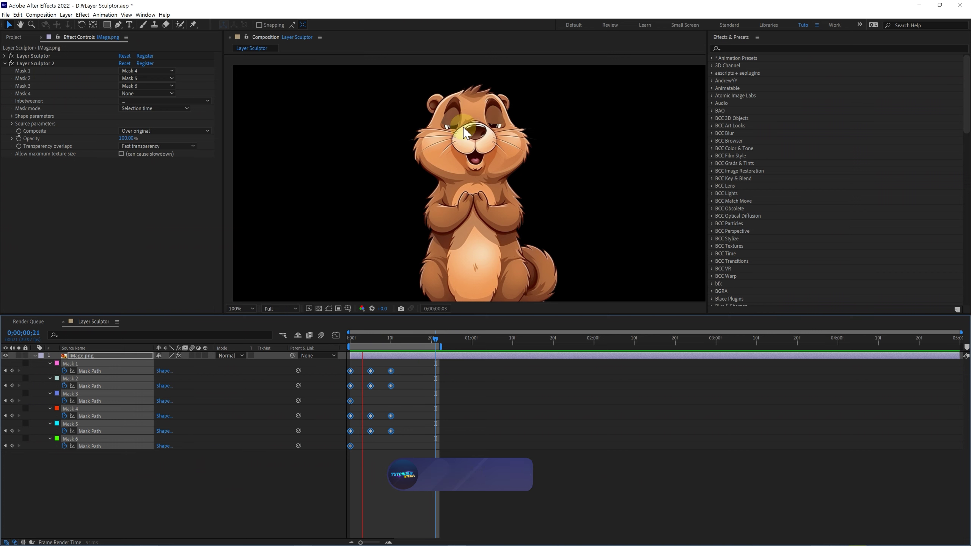
click(344, 337)
Step: Zoom and pan the view onto the beaver's nose and mouth
scroll(455, 184, up, 2)
scroll(497, 161, up, 2)
drag(497, 161, 444, 245)
drag(451, 130, 455, 182)
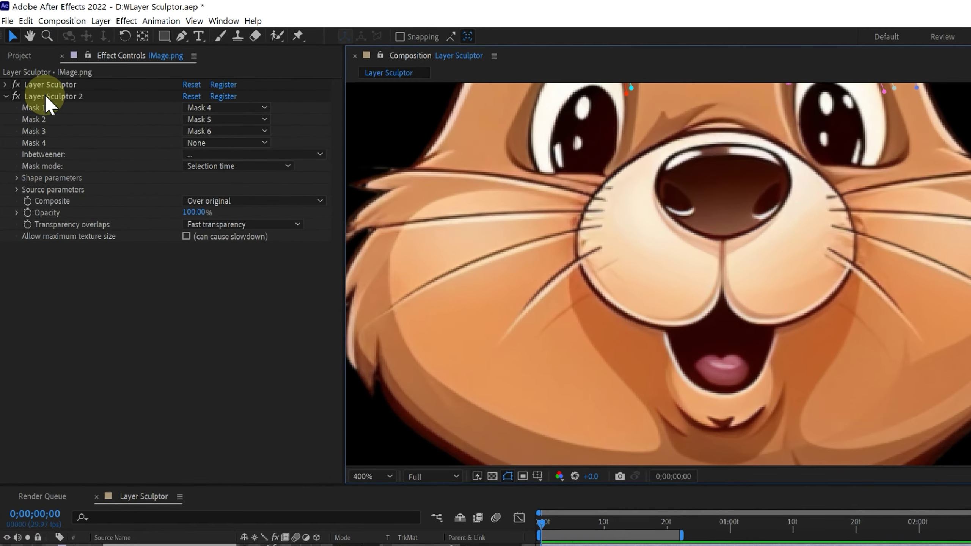
Step: Duplicate Layer Sculptor 2 as Layer Sculptor 3, collapse the original, and reset the copy
click(31, 63)
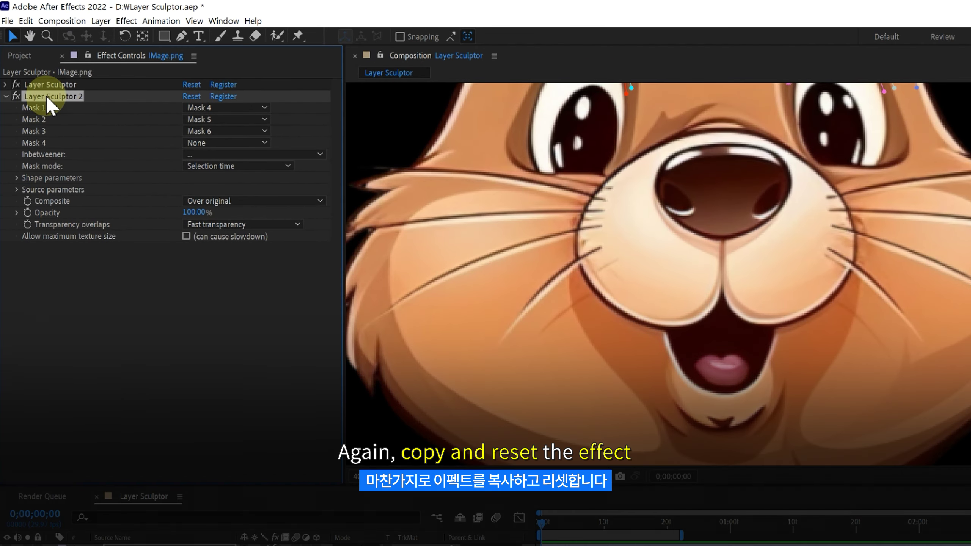
right_click(47, 98)
click(74, 157)
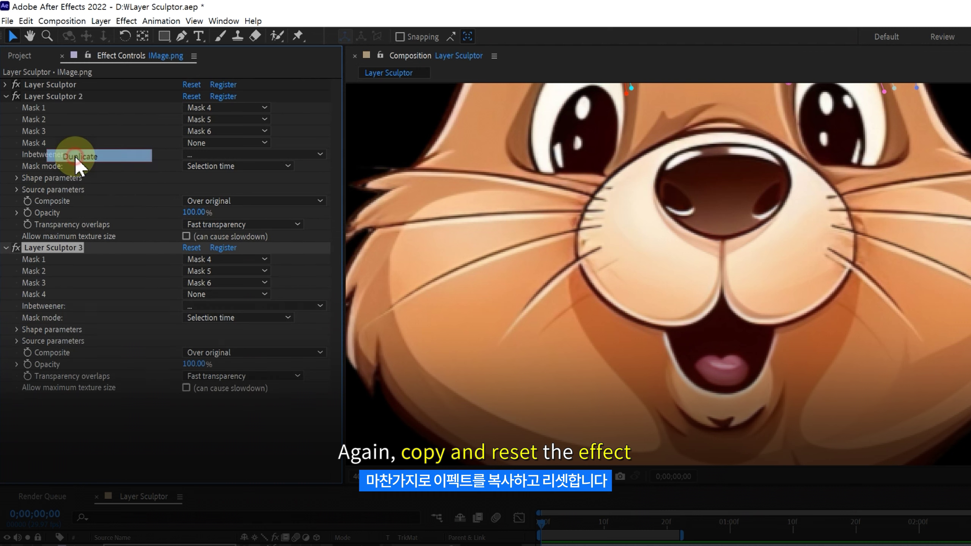
click(6, 96)
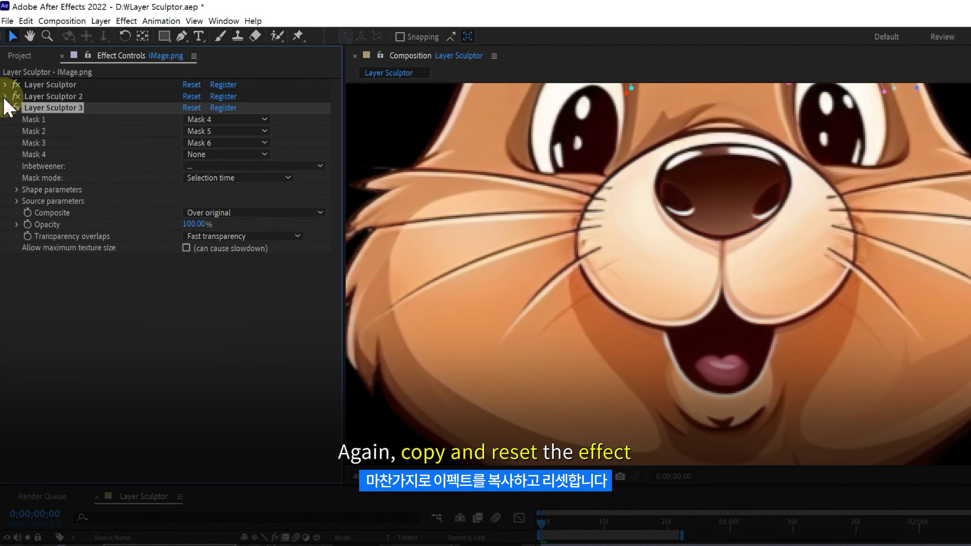
click(191, 108)
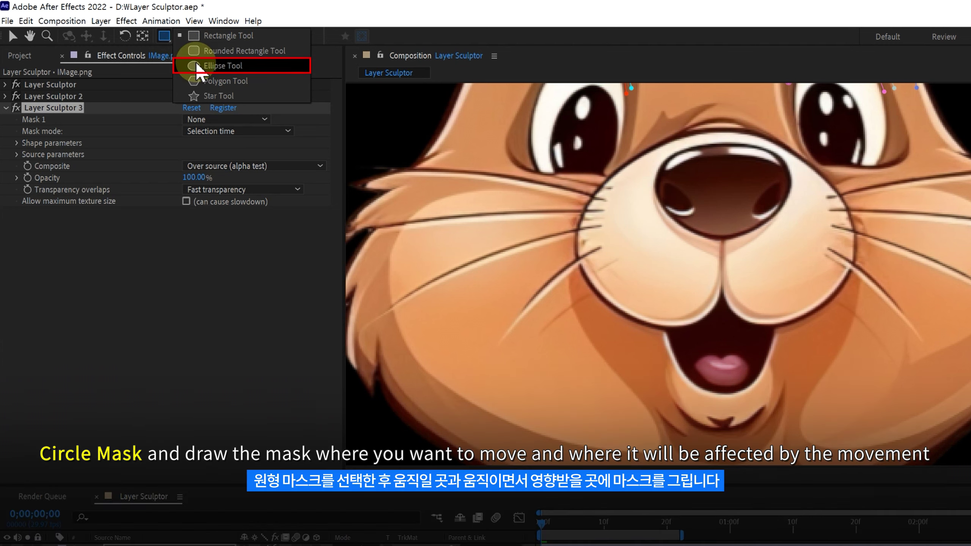
Step: Draw three nested ellipse masks (Masks 7, 8, 9) around the mouth, each with mode None
drag(162, 39, 214, 65)
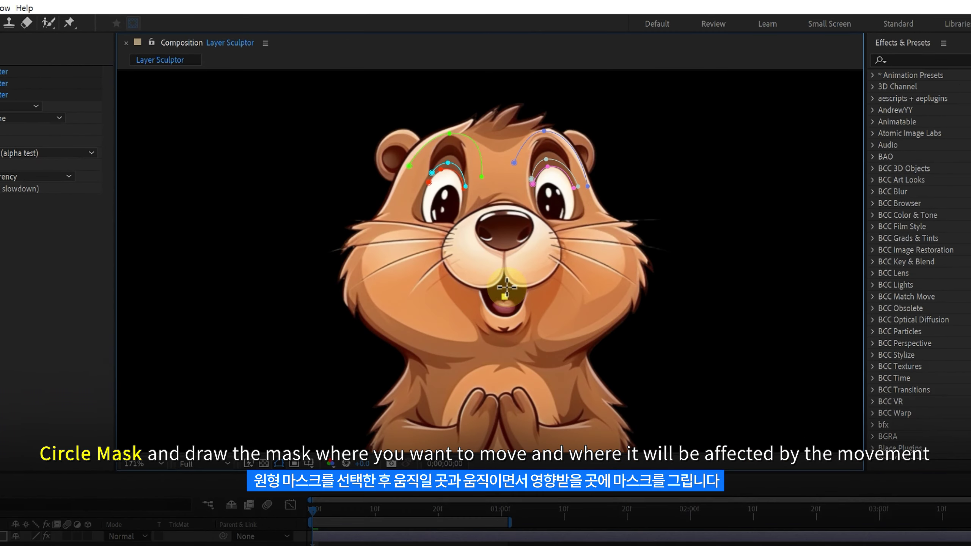
drag(530, 251, 545, 235)
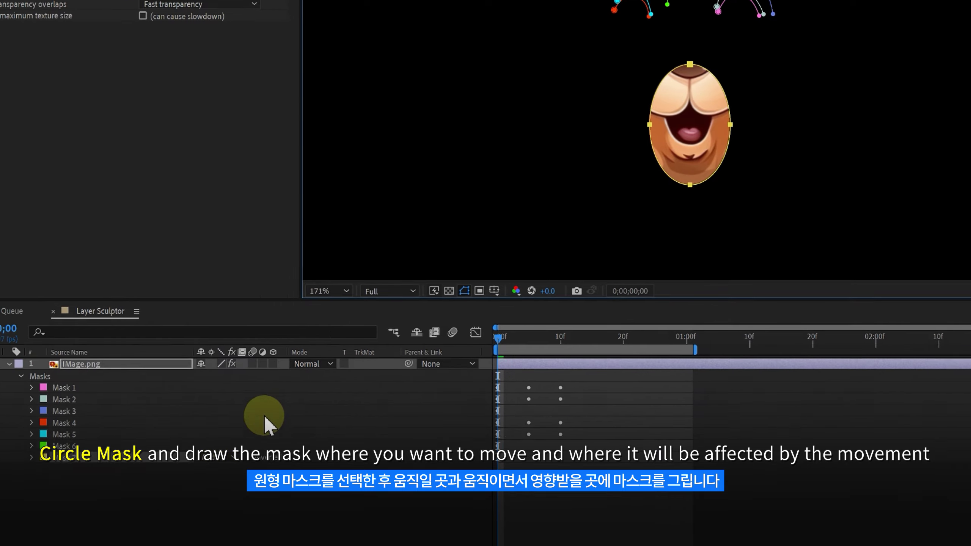
click(256, 417)
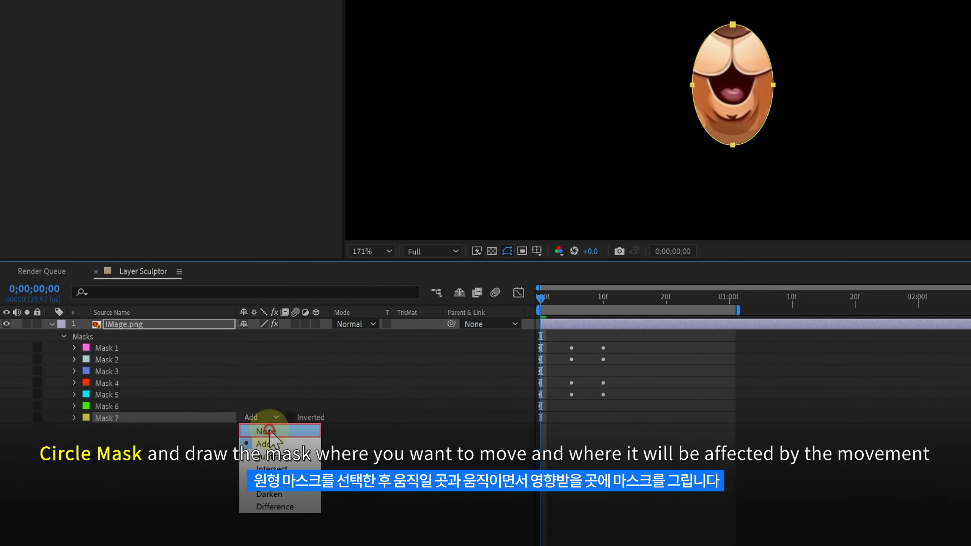
click(269, 431)
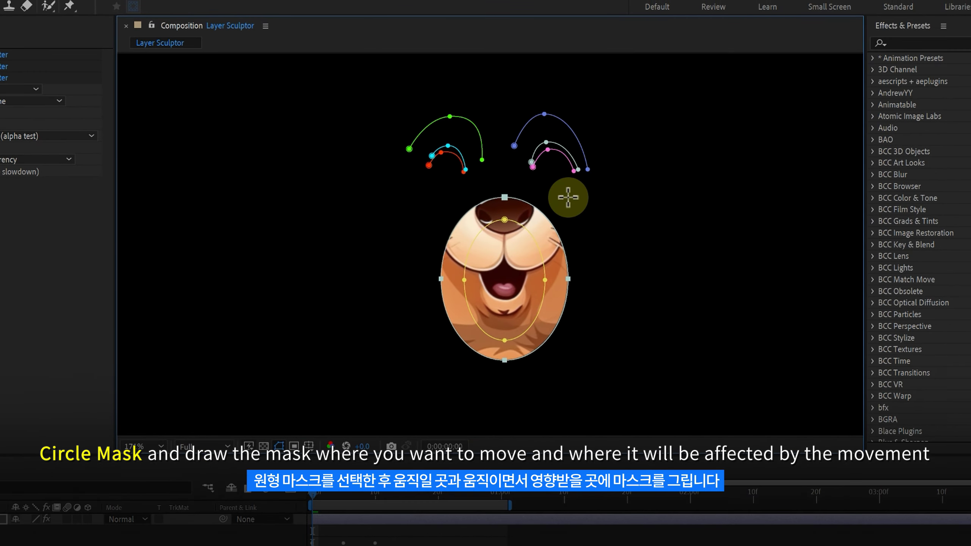
drag(568, 198, 570, 196)
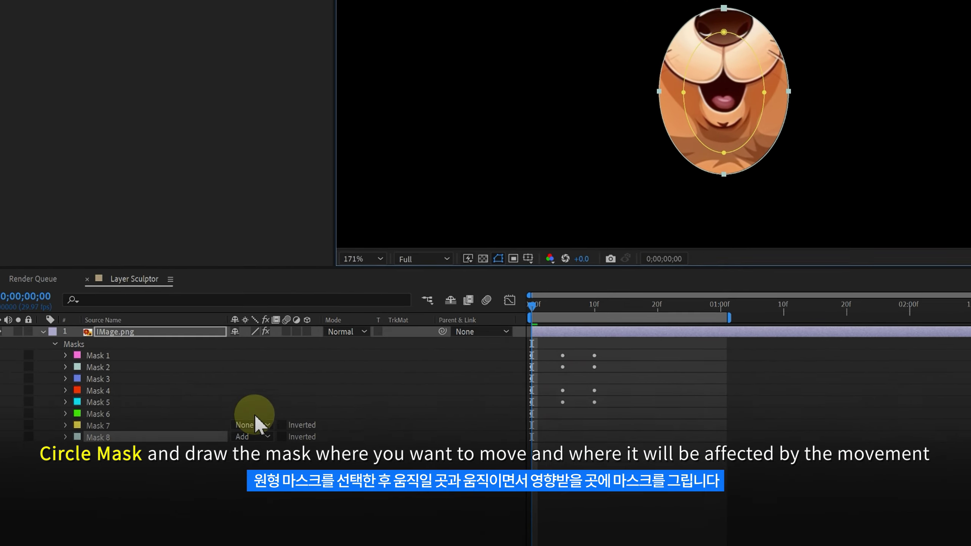
click(258, 429)
click(264, 443)
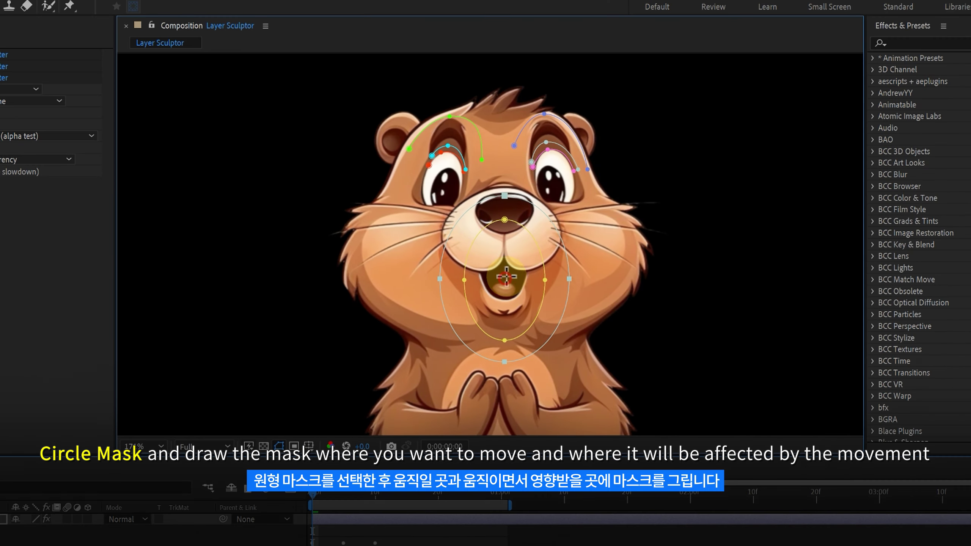
drag(506, 276, 604, 170)
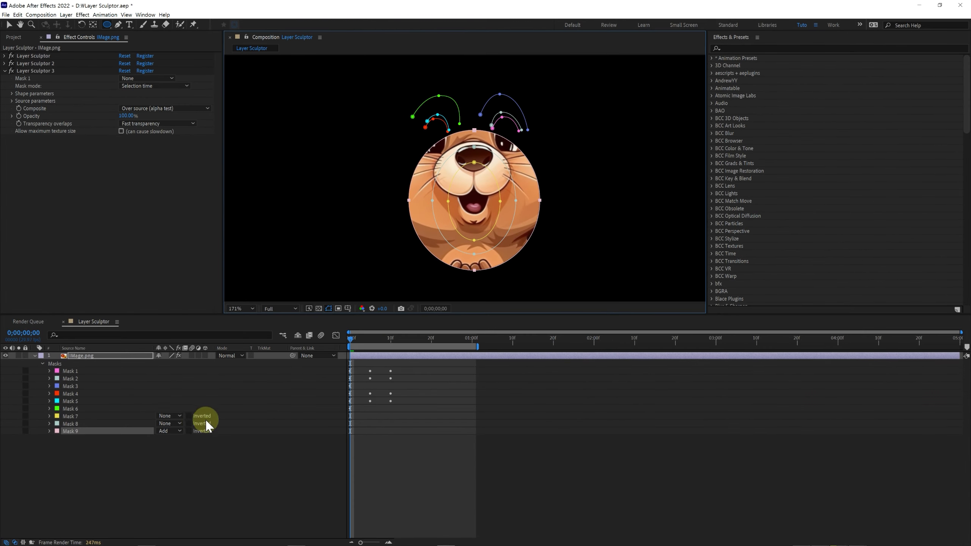
click(179, 431)
click(174, 440)
key(v)
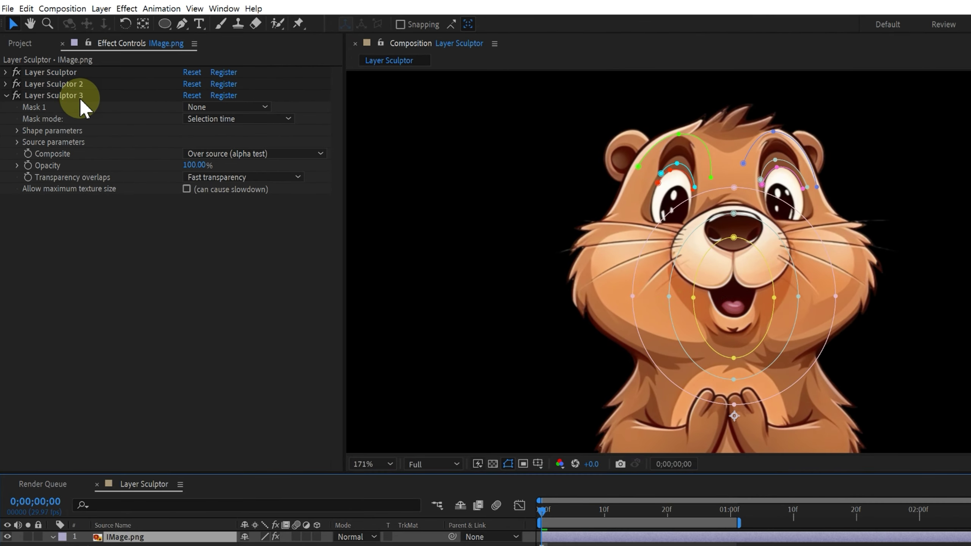
Step: Assign Mask 9, Mask 8 and Mask 7 to Layer Sculptor 3's first three mask slots
click(195, 107)
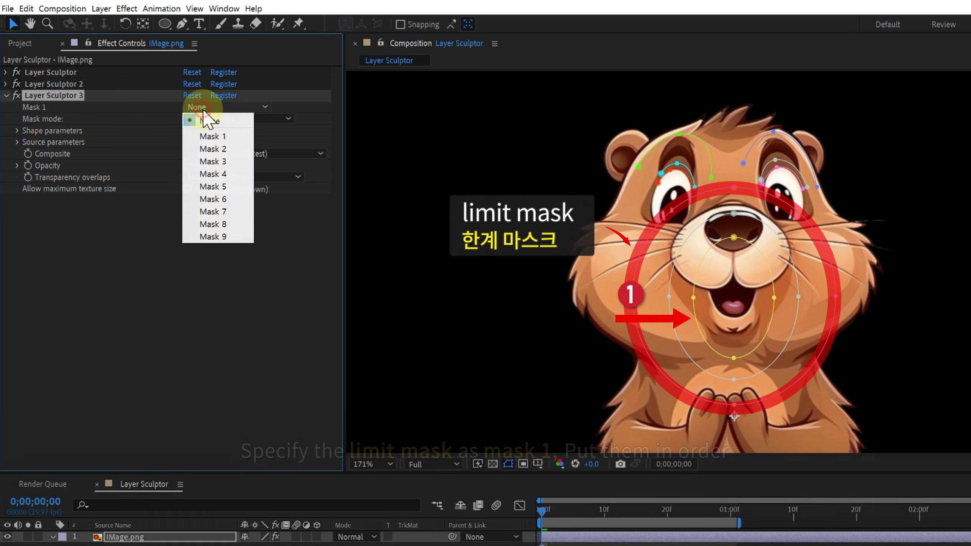
click(206, 237)
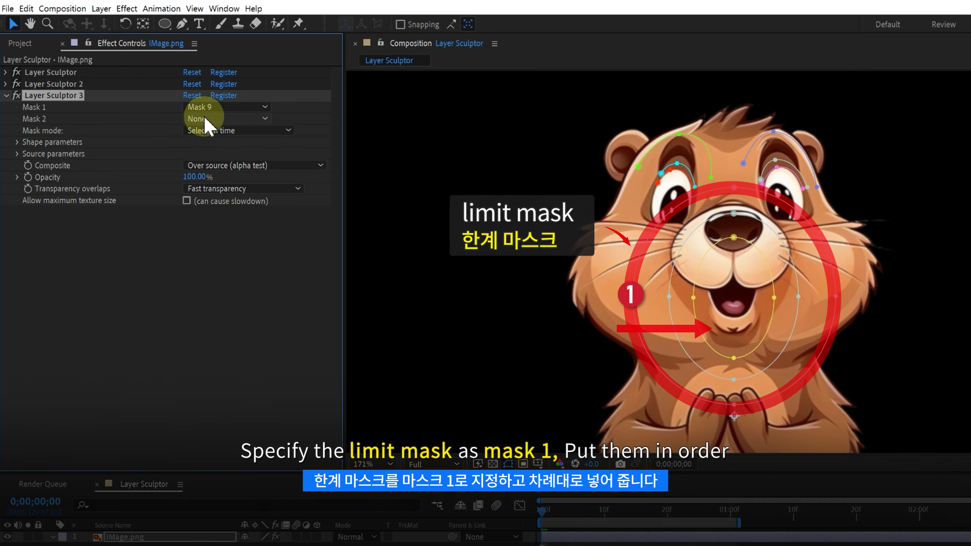
click(204, 120)
click(223, 236)
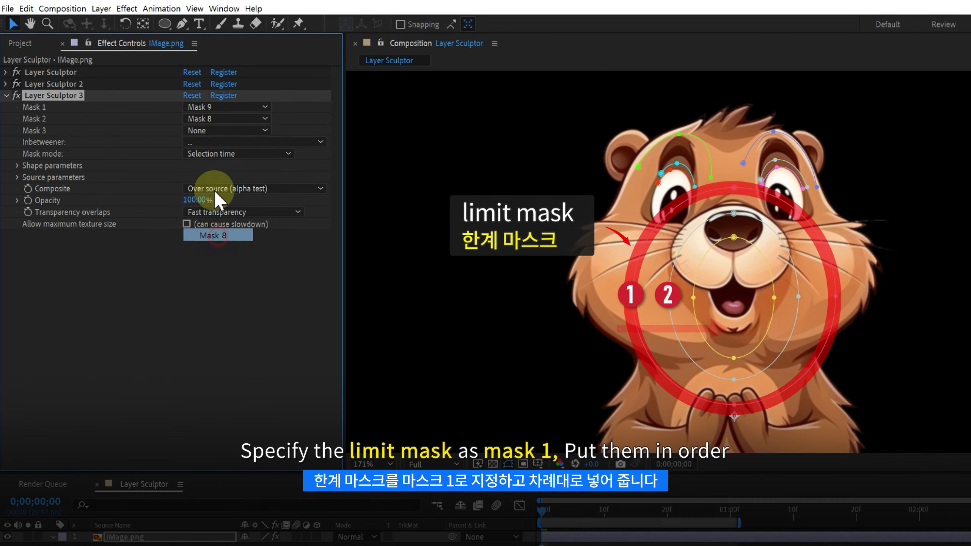
click(213, 130)
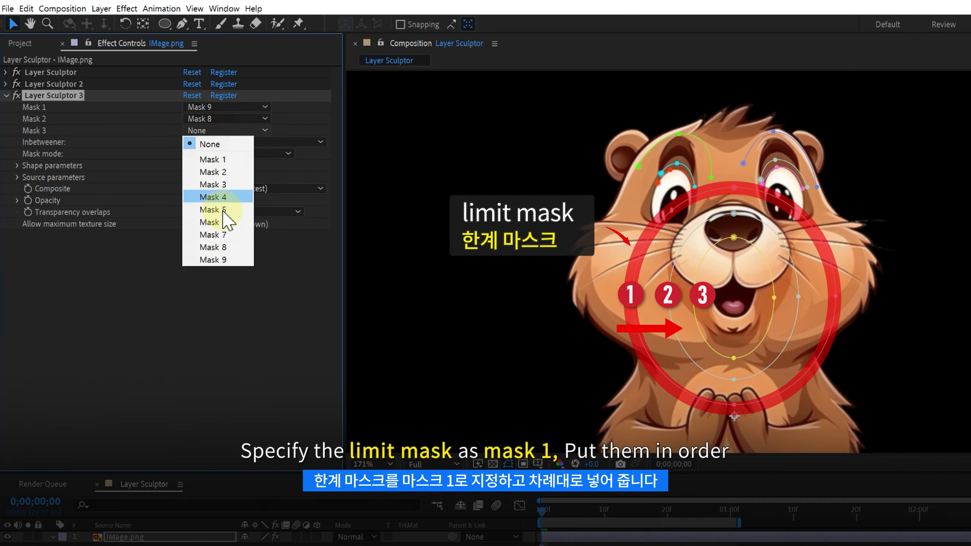
click(212, 234)
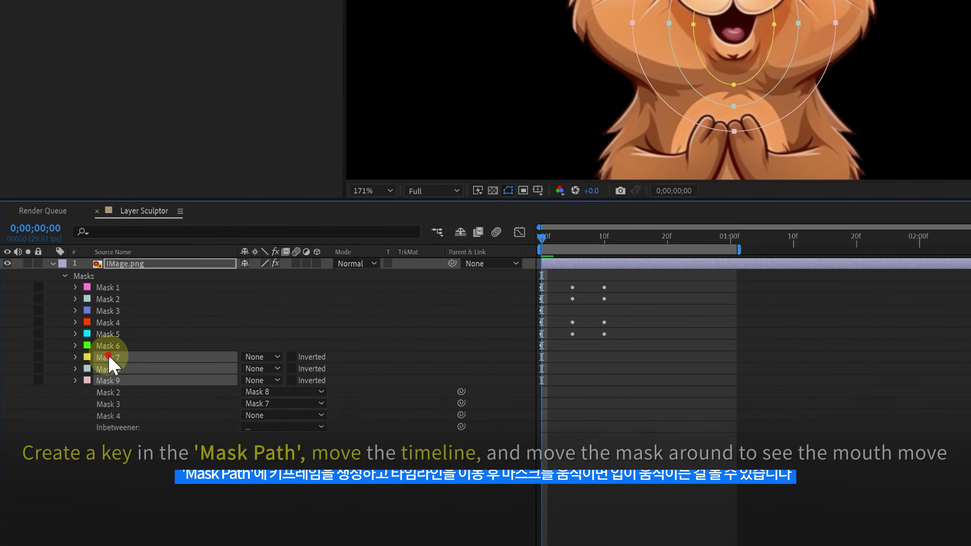
key(m)
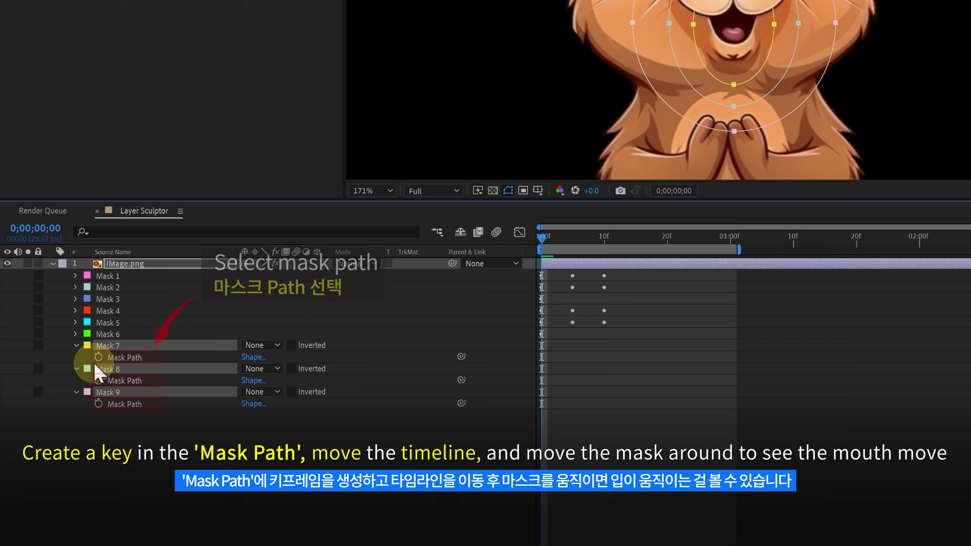
Step: Add Mask Path keyframes for Masks 7–9 at frame 0 and move to frame 5
click(115, 357)
shift+click(124, 404)
click(98, 404)
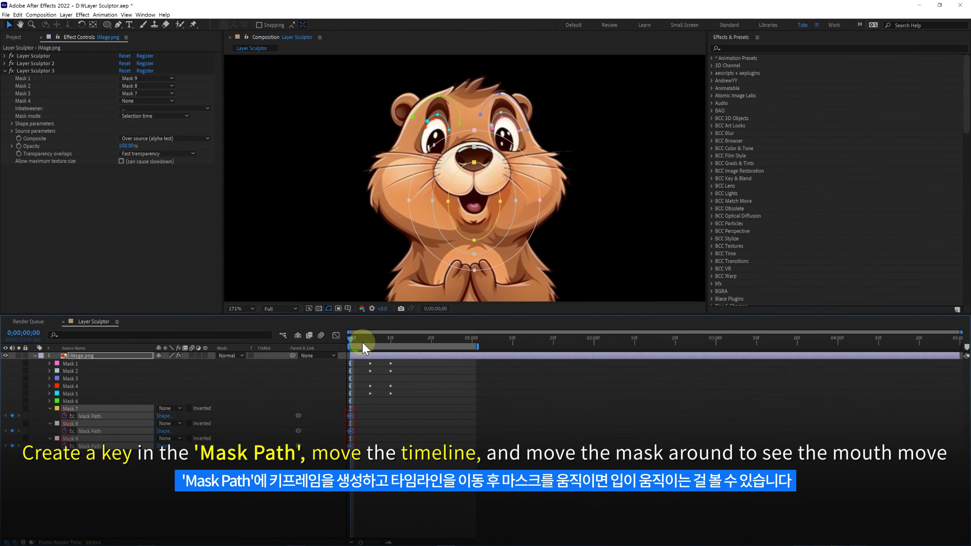
drag(362, 342, 437, 359)
Step: At frame 5, narrow the yellow mouth mask, widen Mask 8, then preview the animation
click(455, 229)
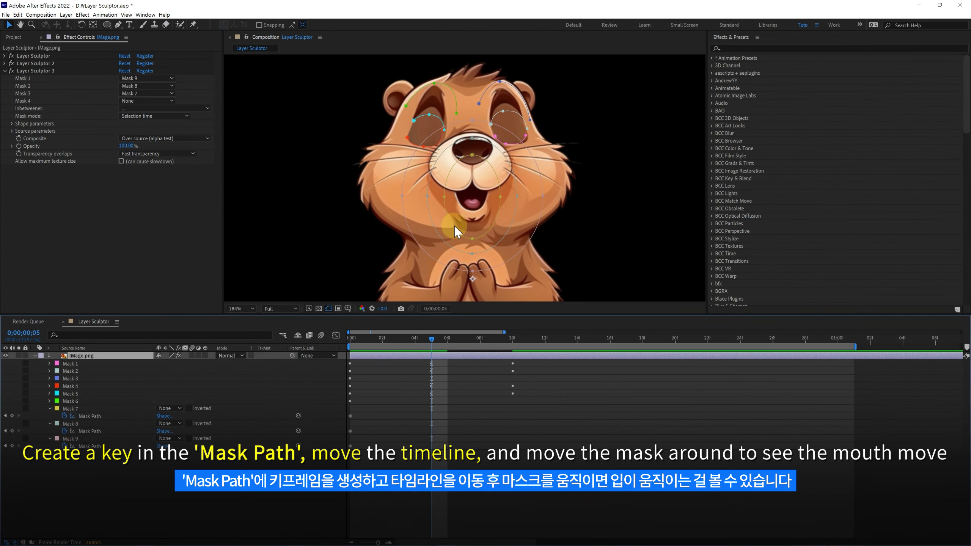
drag(446, 197, 489, 196)
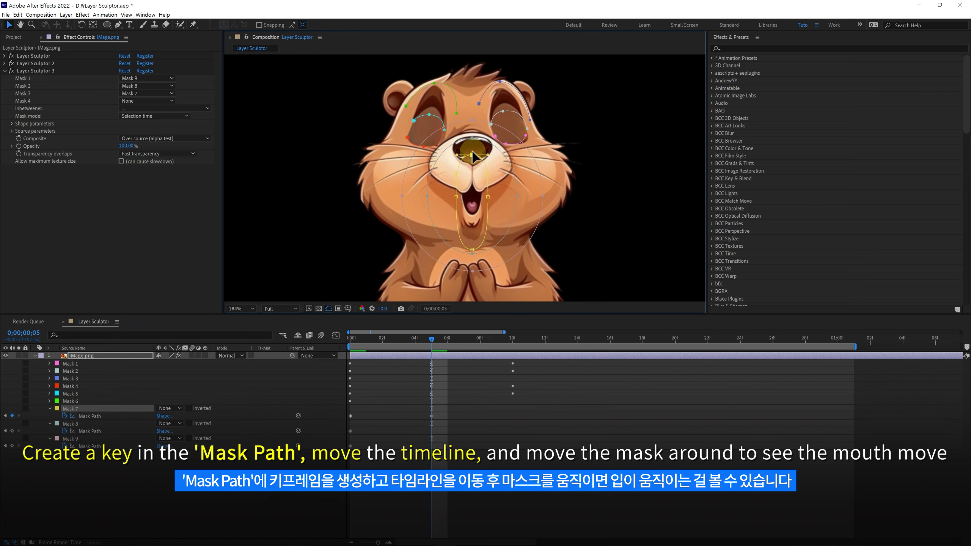
drag(427, 195, 423, 193)
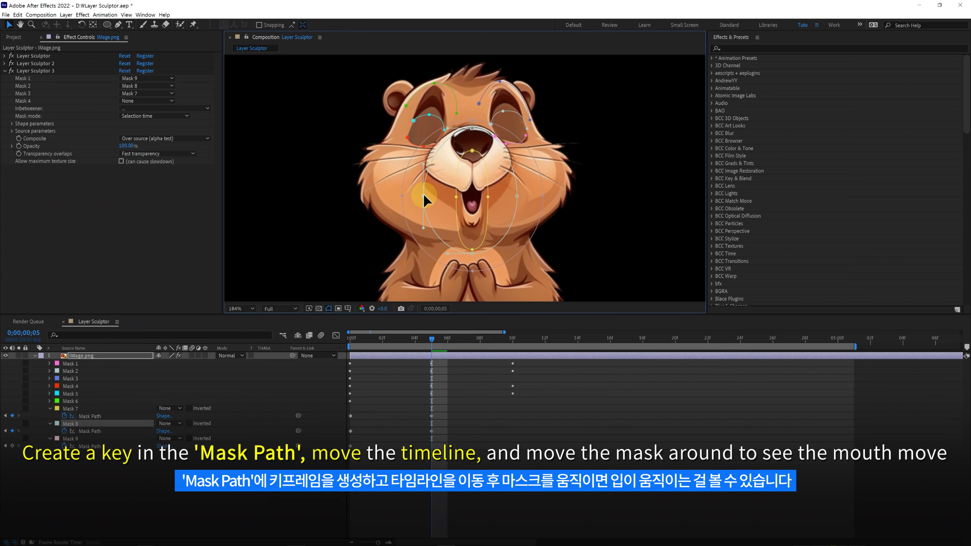
drag(524, 194, 522, 192)
drag(472, 252, 474, 261)
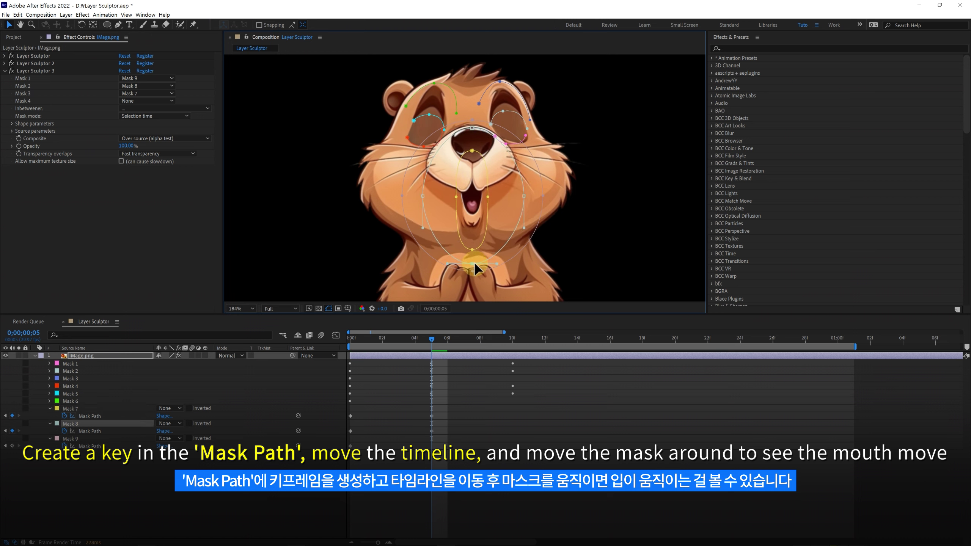
drag(420, 195, 416, 196)
drag(520, 190, 531, 195)
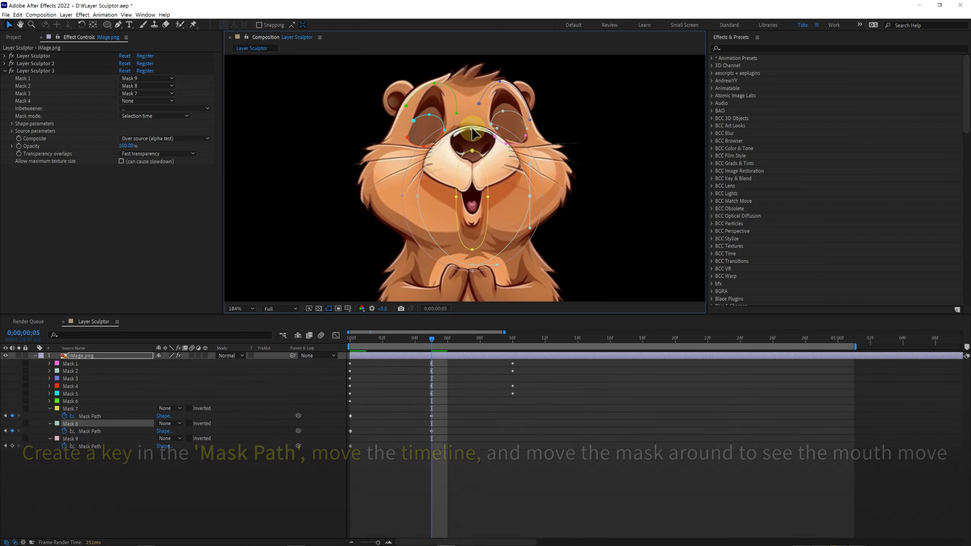
drag(445, 130, 442, 128)
click(496, 129)
key(space)
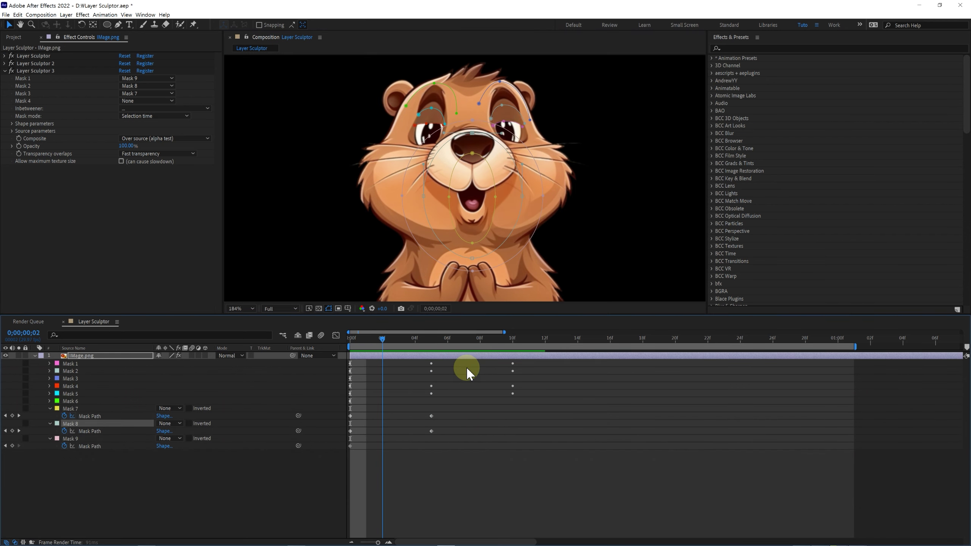
click(497, 369)
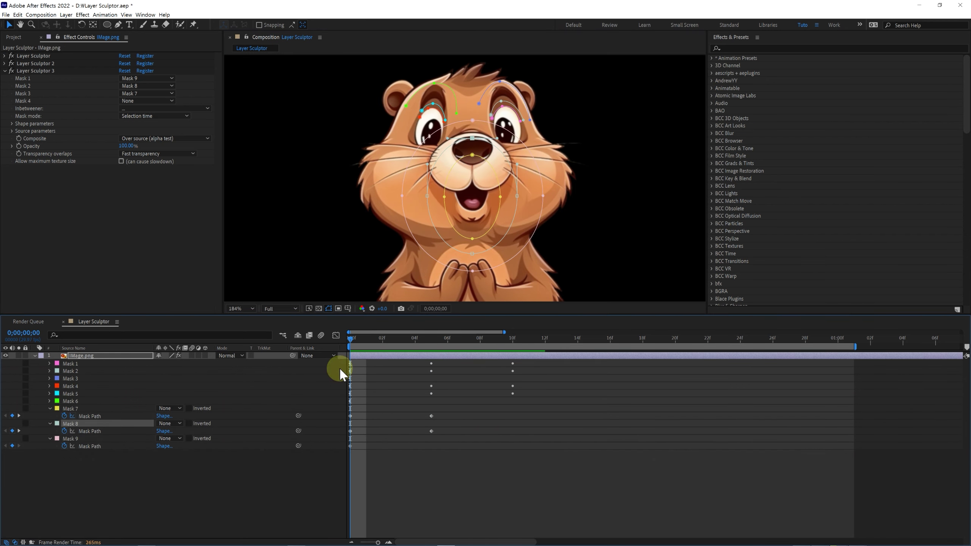